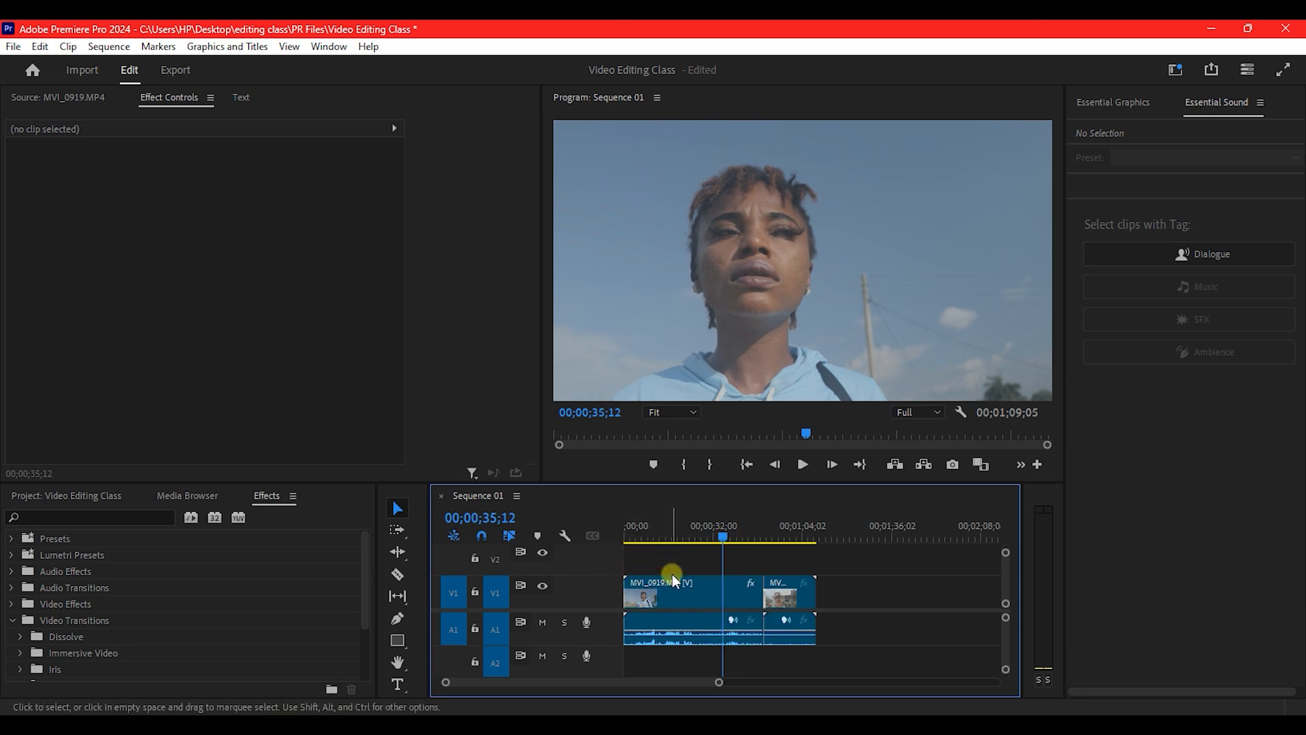
Add a new horizontal text layer to the sequence at 00;00;25;22.
{"action": "left_click_drag", "start_coordinate": [720, 539], "coordinate": [715, 537]}
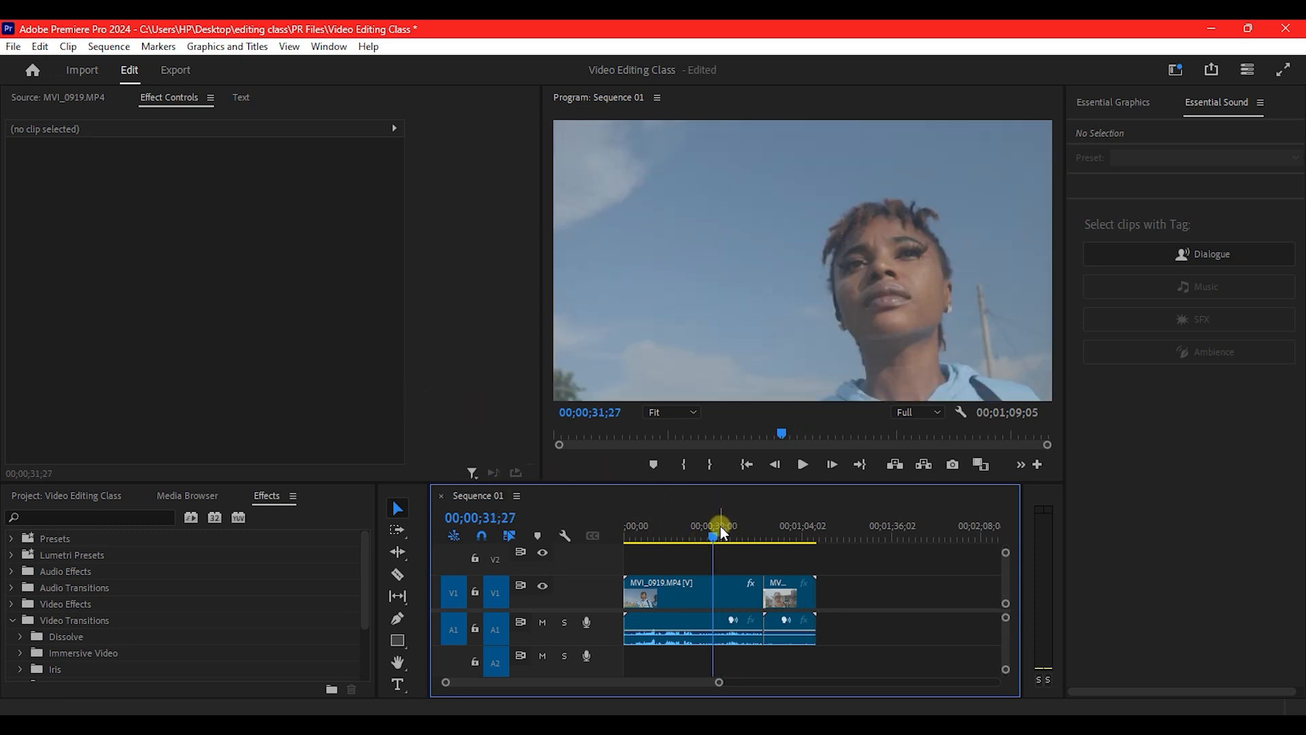
{"action": "left_click_drag", "start_coordinate": [716, 532], "coordinate": [698, 534]}
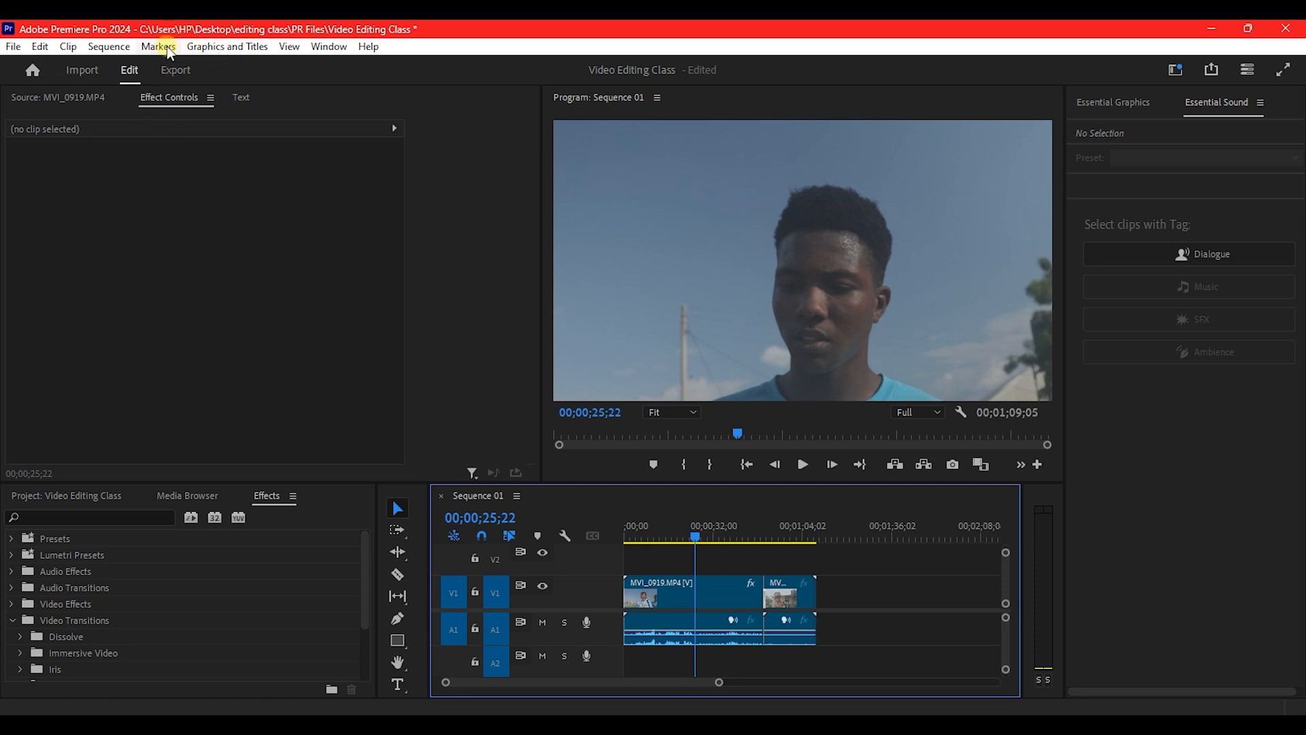
{"action": "left_click", "coordinate": [238, 45]}
{"action": "mouse_move", "coordinate": [261, 89]}
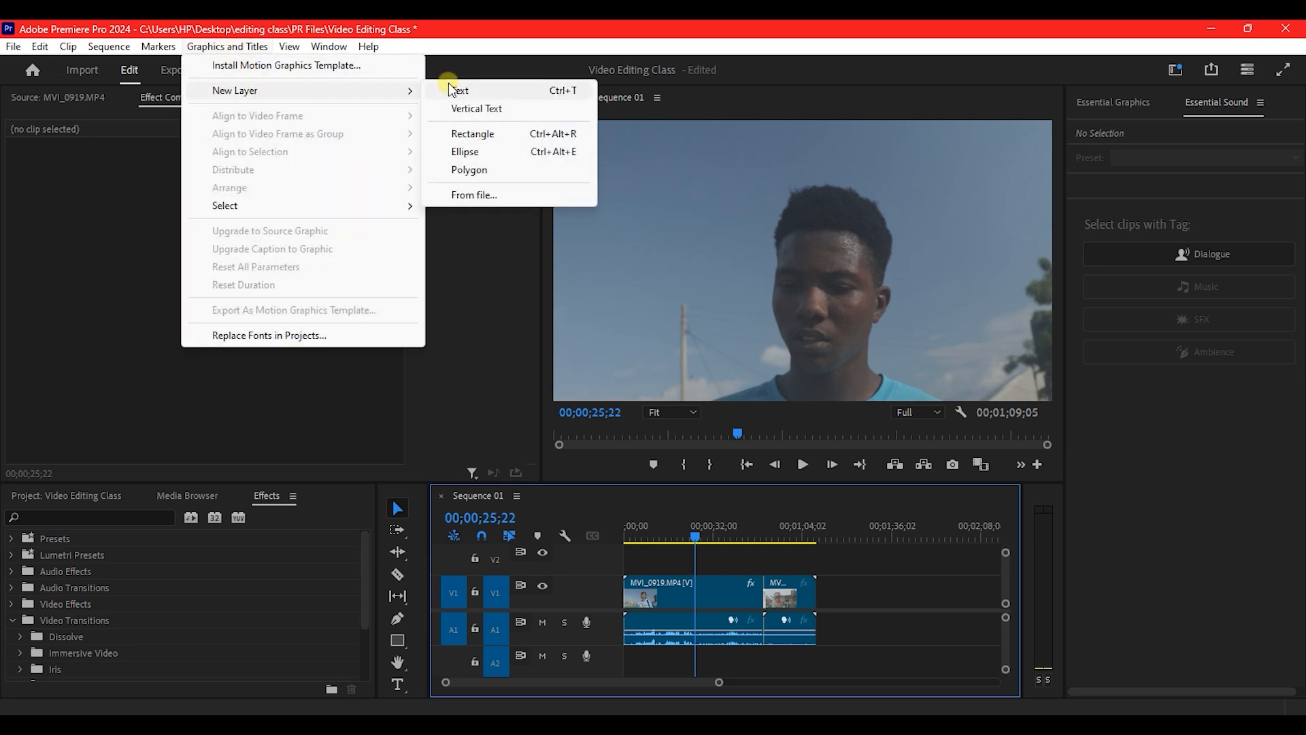
{"action": "left_click", "coordinate": [469, 89]}
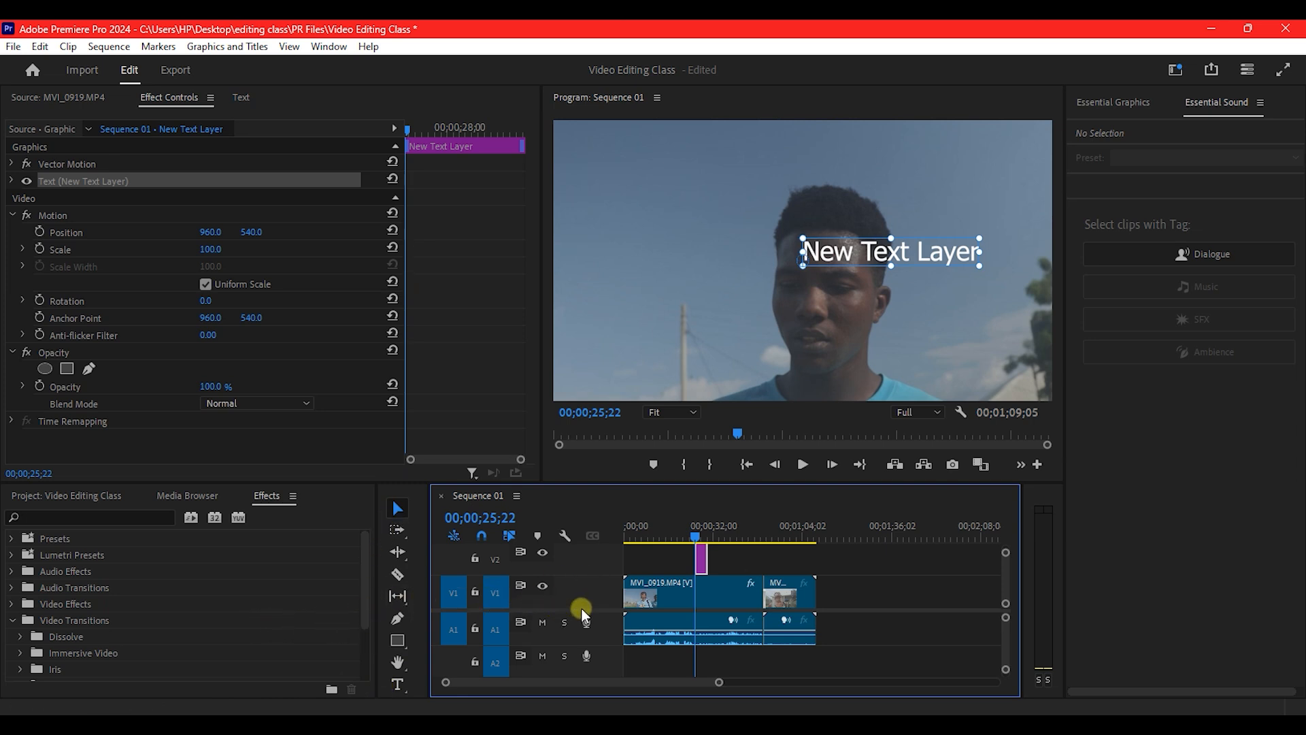
Replace the placeholder wording of the new text layer with "WELCOME" using the Type tool.
{"action": "left_click", "coordinate": [398, 681]}
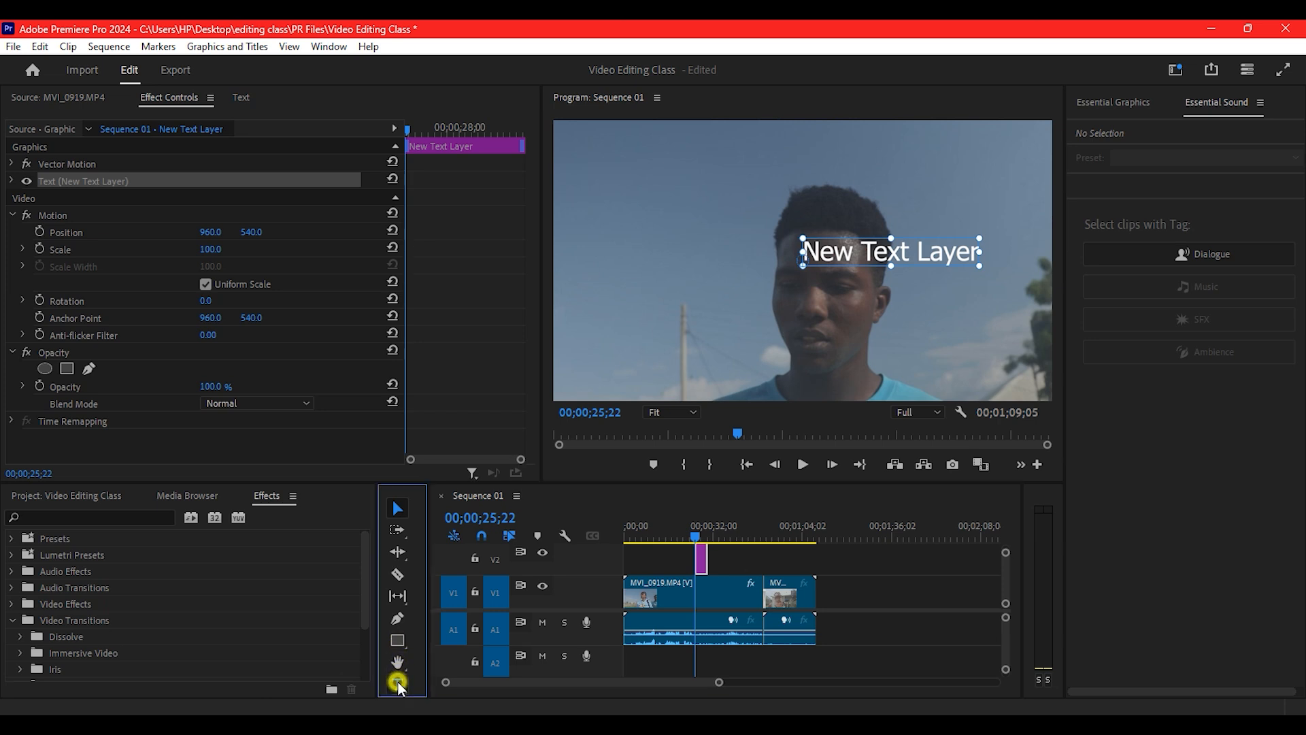
{"action": "left_click", "coordinate": [815, 250]}
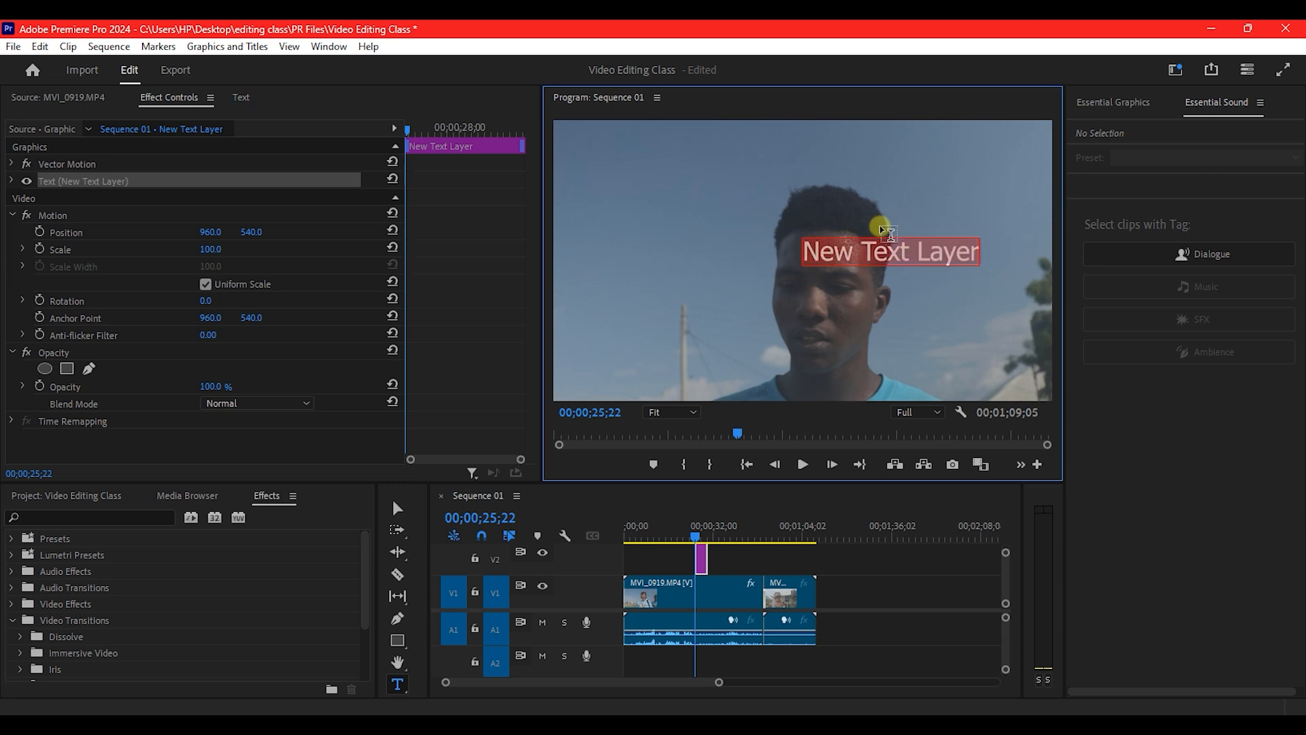
{"action": "left_click", "coordinate": [883, 220]}
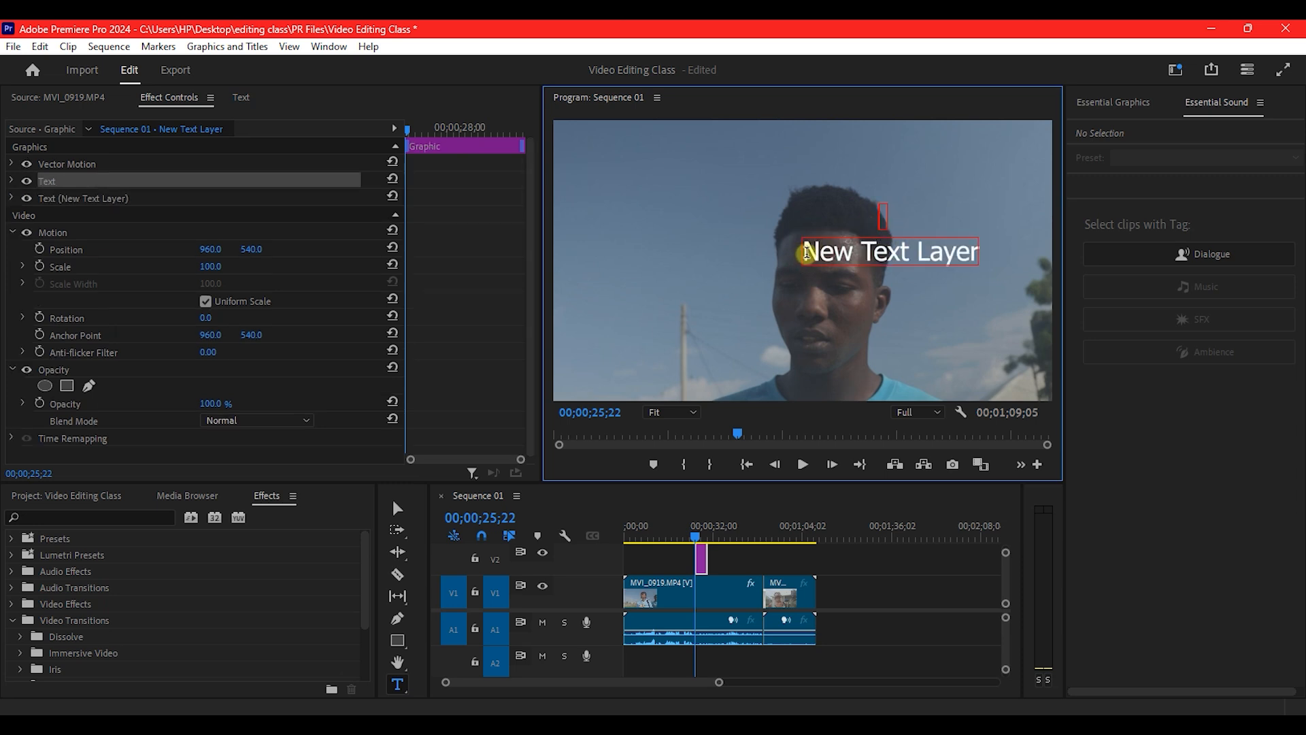
{"action": "left_click", "coordinate": [810, 250]}
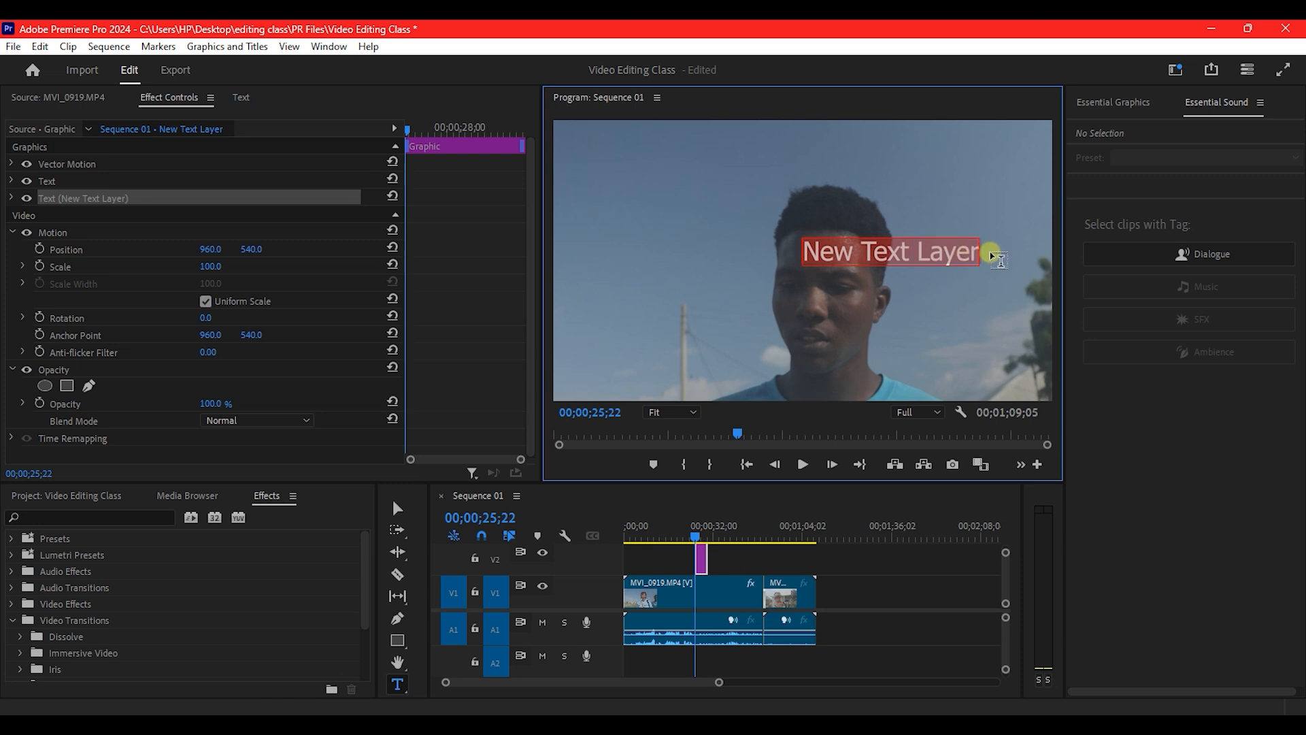
{"action": "type", "text": "W"}
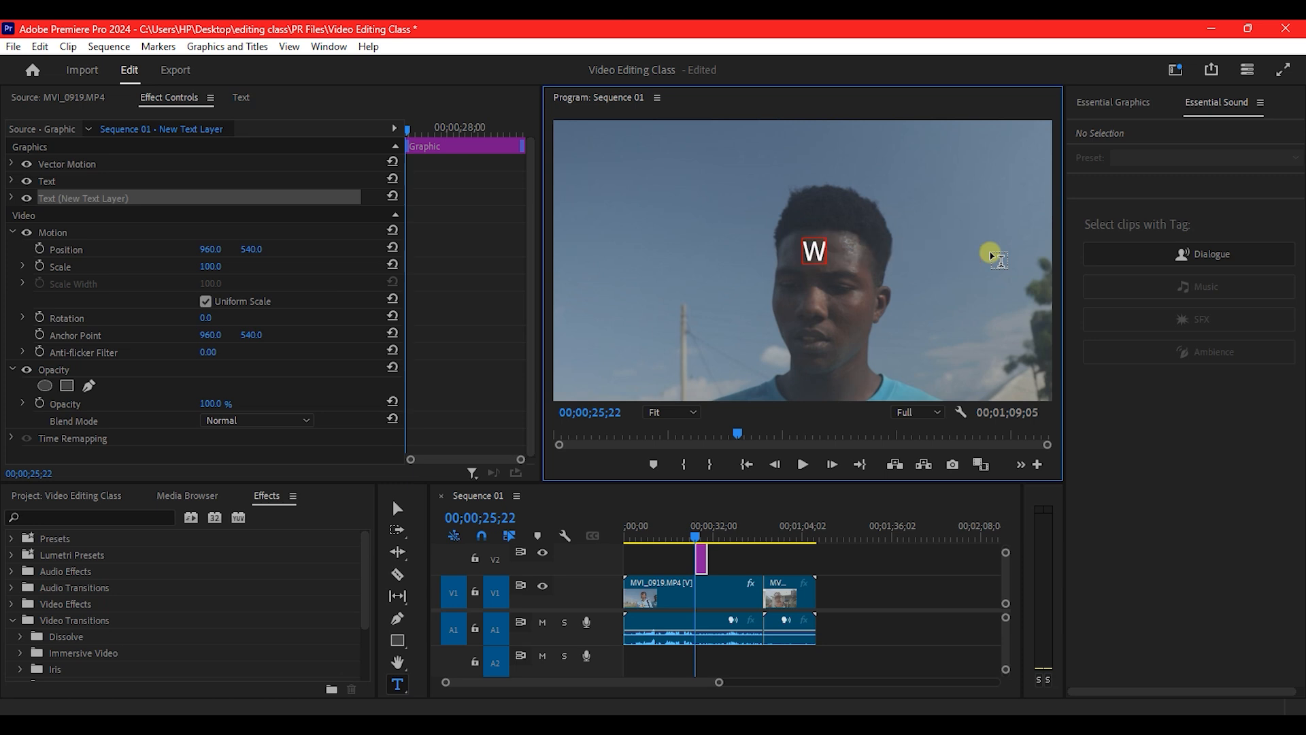
{"action": "type", "text": "ELCOME"}
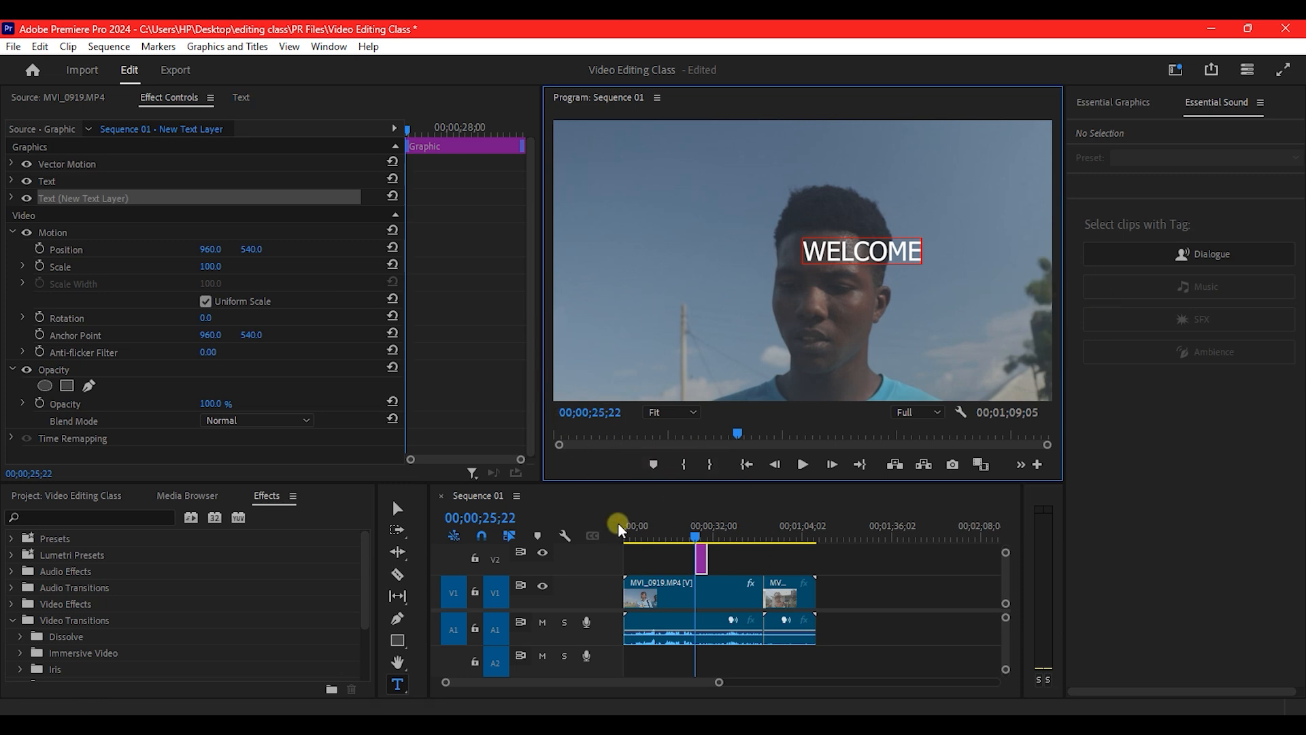
{"action": "left_click", "coordinate": [402, 508]}
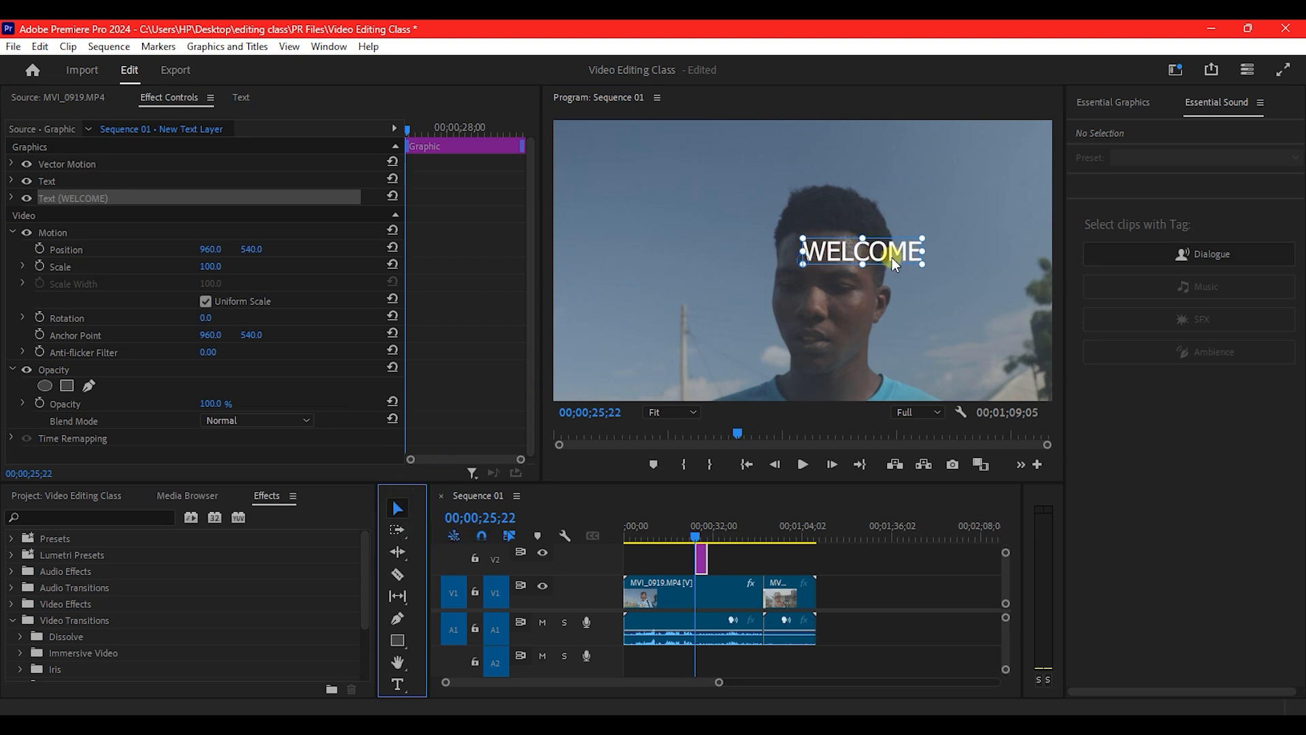
{"action": "double_click", "coordinate": [844, 251]}
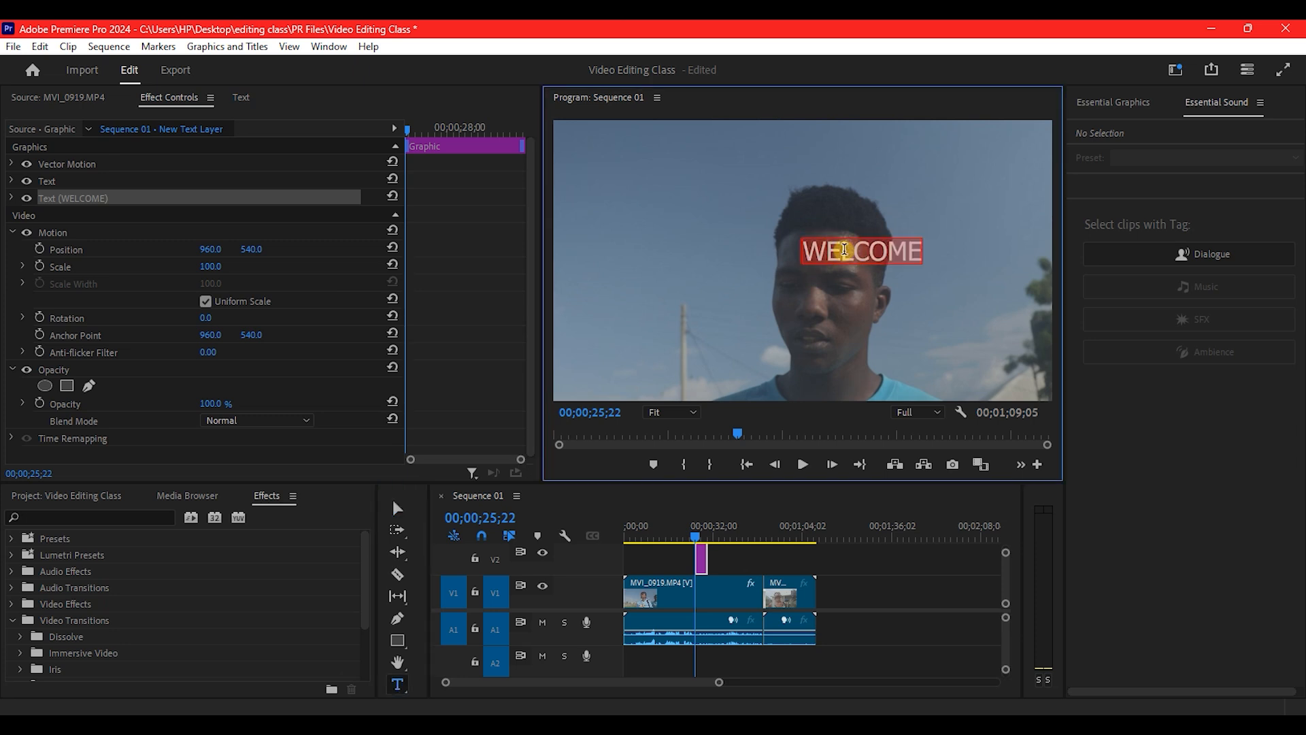
{"action": "left_click_drag", "start_coordinate": [807, 253], "coordinate": [879, 249]}
{"action": "left_click", "coordinate": [397, 510]}
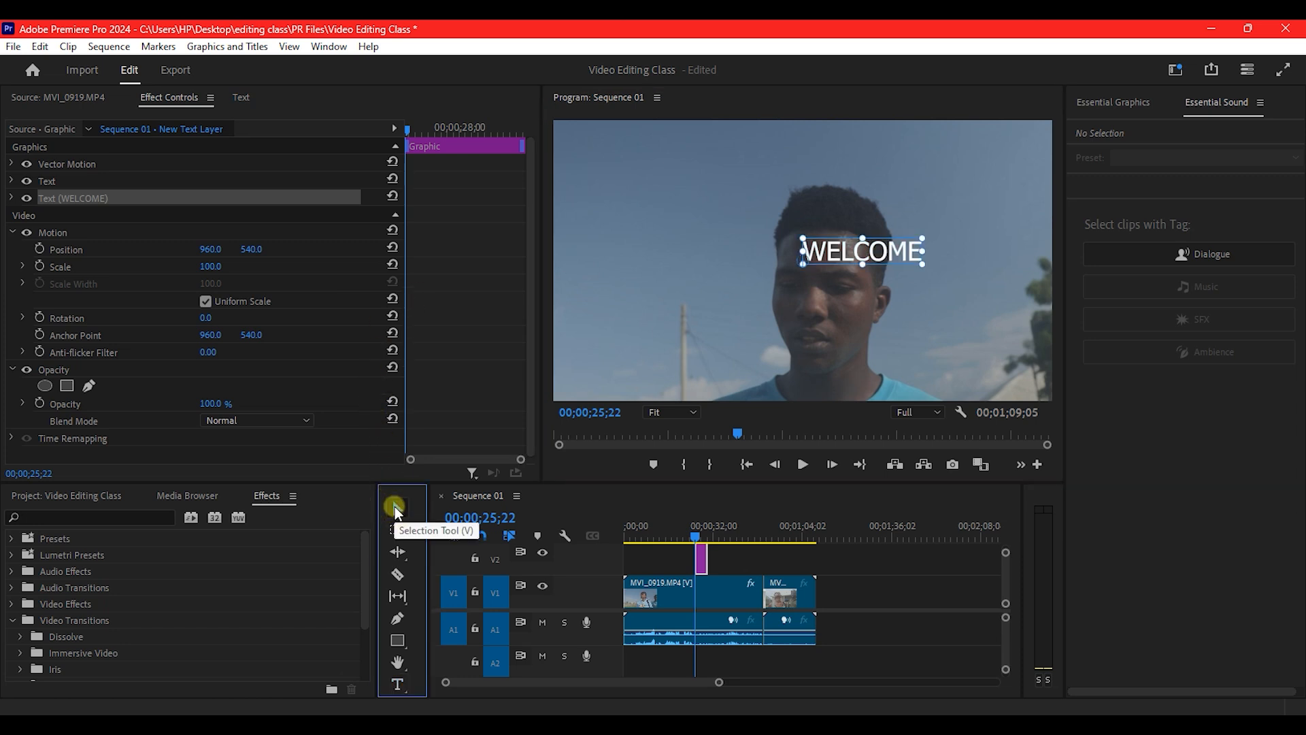
Move the graphic clip on V2 earlier to start at about 12 seconds and place the playhead over it at 00;00;14;26.
{"action": "left_click", "coordinate": [700, 565]}
{"action": "left_click", "coordinate": [701, 566]}
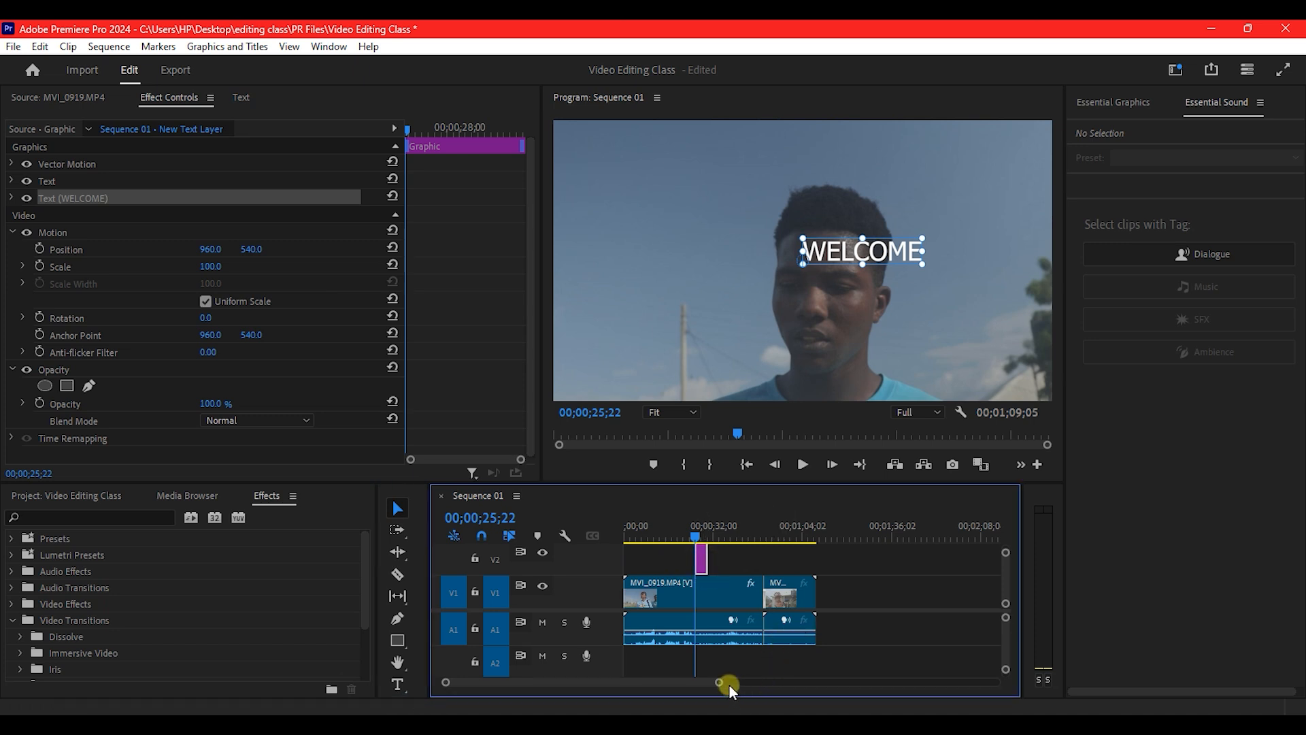
{"action": "left_click_drag", "start_coordinate": [721, 683], "coordinate": [692, 682]}
{"action": "left_click", "coordinate": [757, 564]}
{"action": "left_click_drag", "start_coordinate": [756, 565], "coordinate": [690, 542]}
{"action": "left_click_drag", "start_coordinate": [682, 532], "coordinate": [693, 534]}
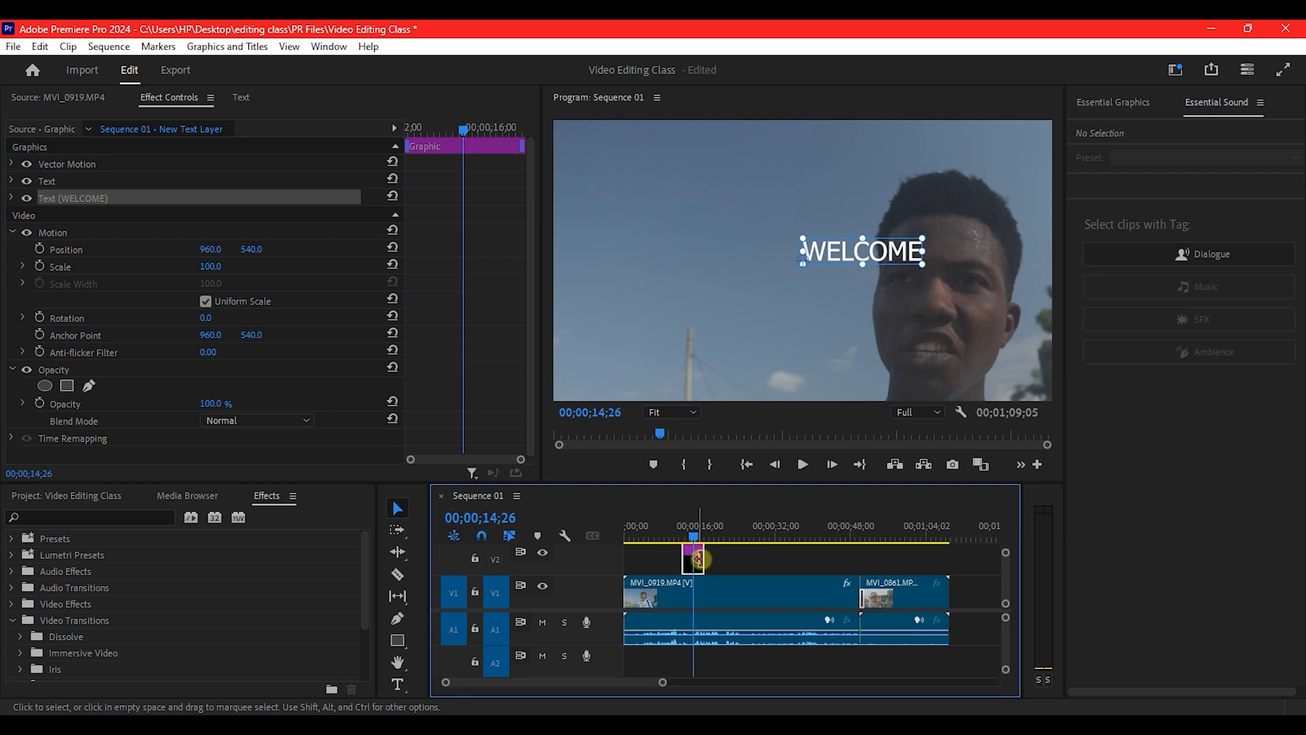
Centre-align the WELCOME text and centre it horizontally and vertically in the video frame.
{"action": "left_click", "coordinate": [694, 559]}
{"action": "left_click", "coordinate": [835, 261]}
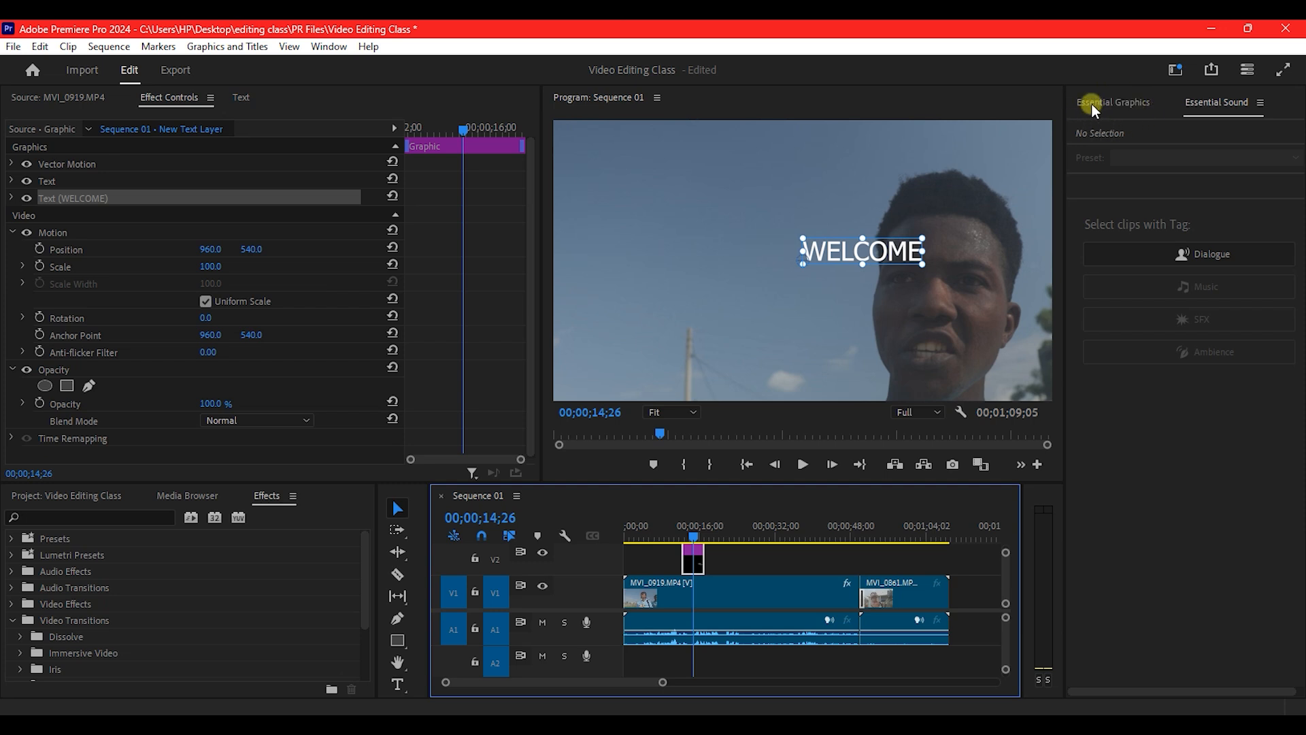
{"action": "left_click", "coordinate": [1127, 97]}
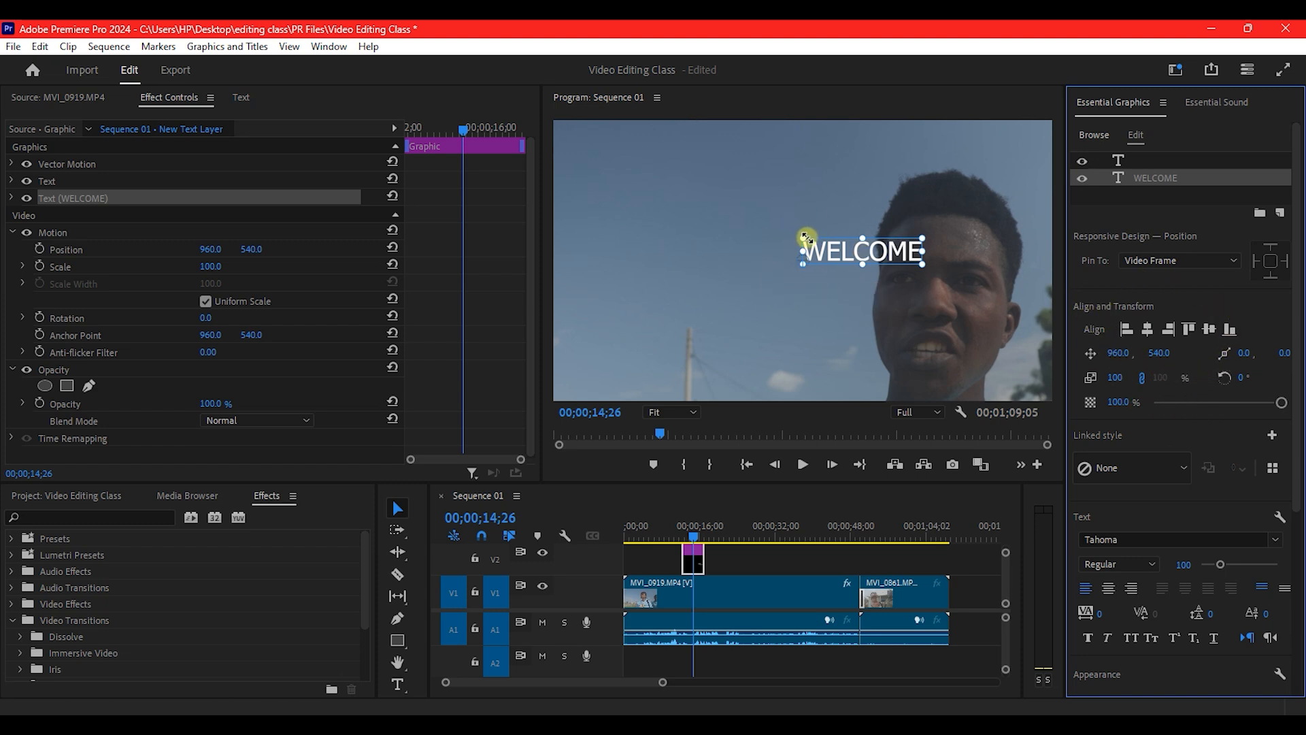
{"action": "left_click", "coordinate": [1109, 590]}
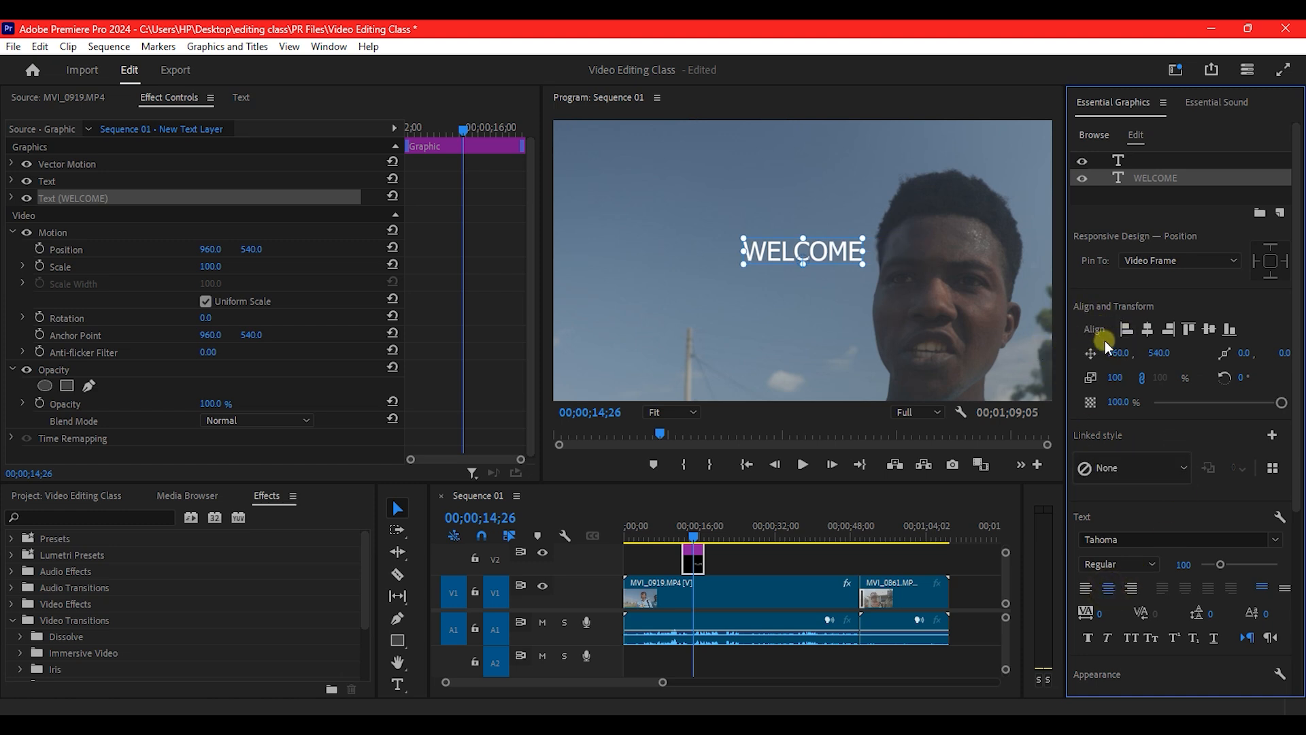
{"action": "left_click", "coordinate": [1148, 329]}
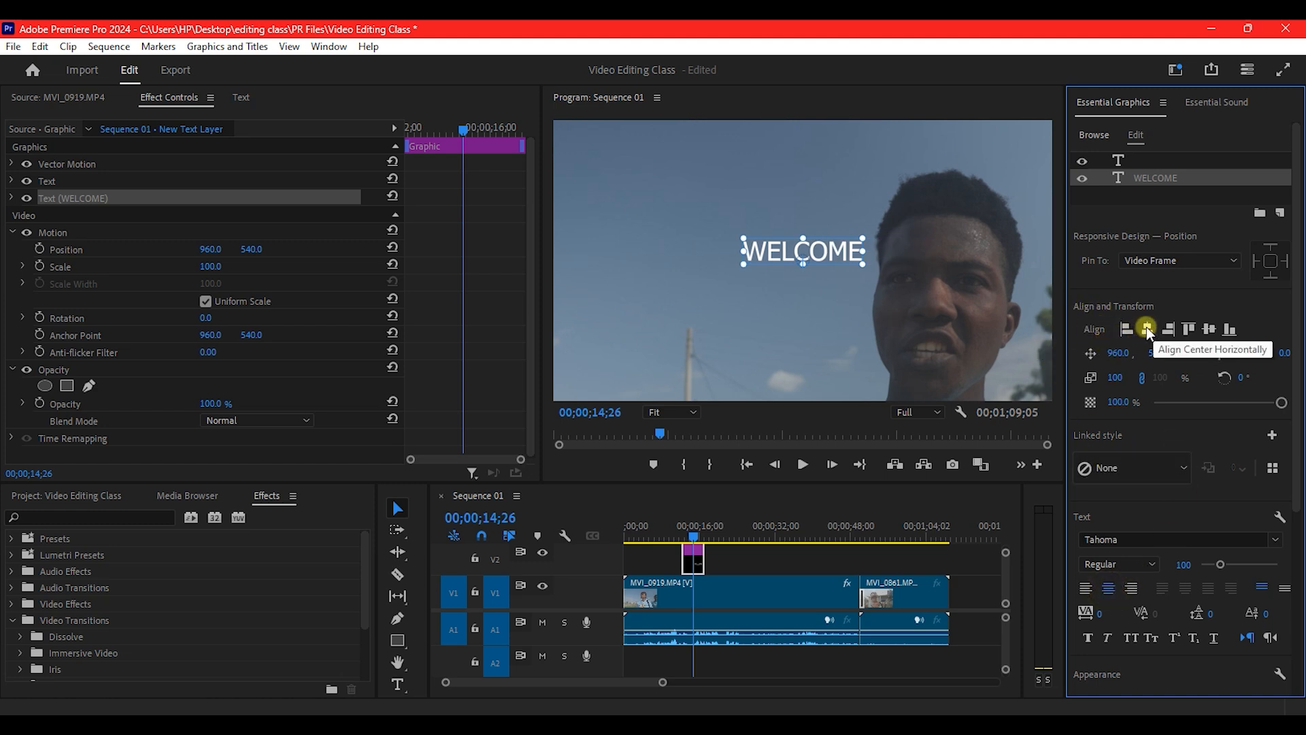
{"action": "left_click", "coordinate": [1210, 330]}
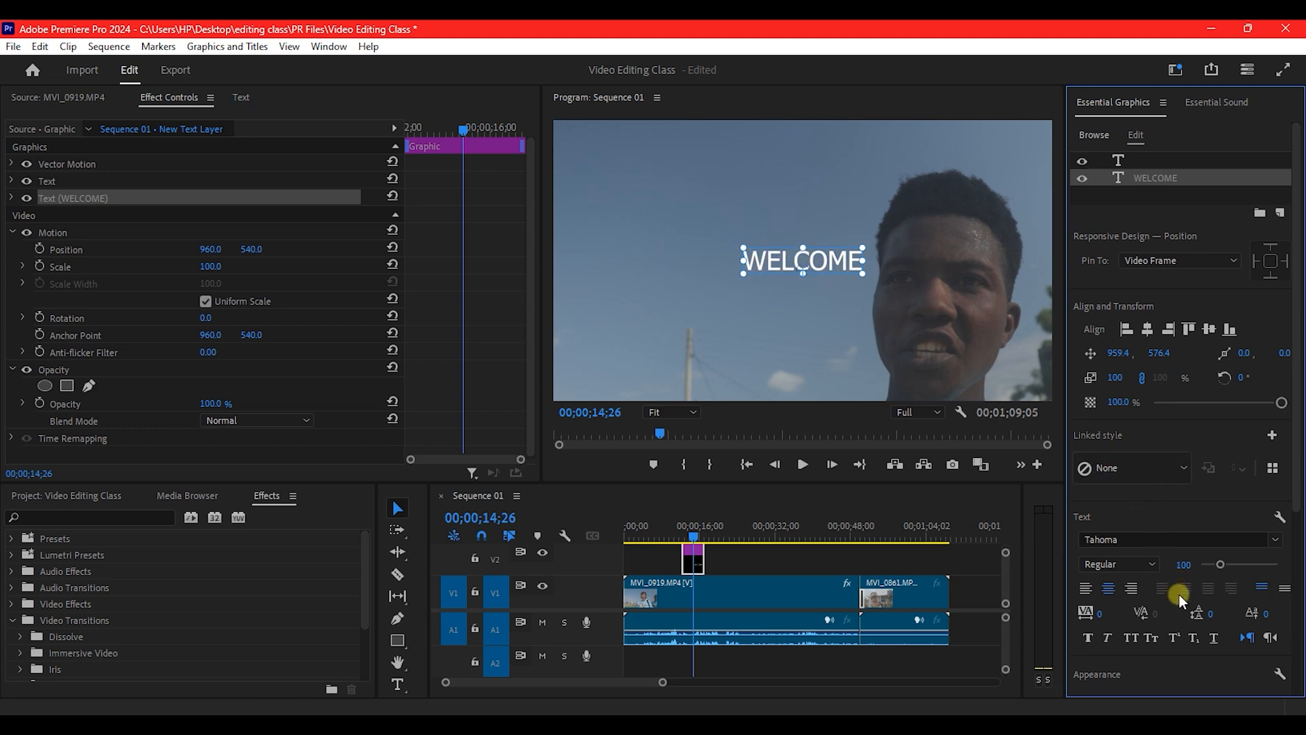
Set the WELCOME text to the Toxico font at size 232 and re-centre it in the frame.
{"action": "left_click", "coordinate": [1131, 542]}
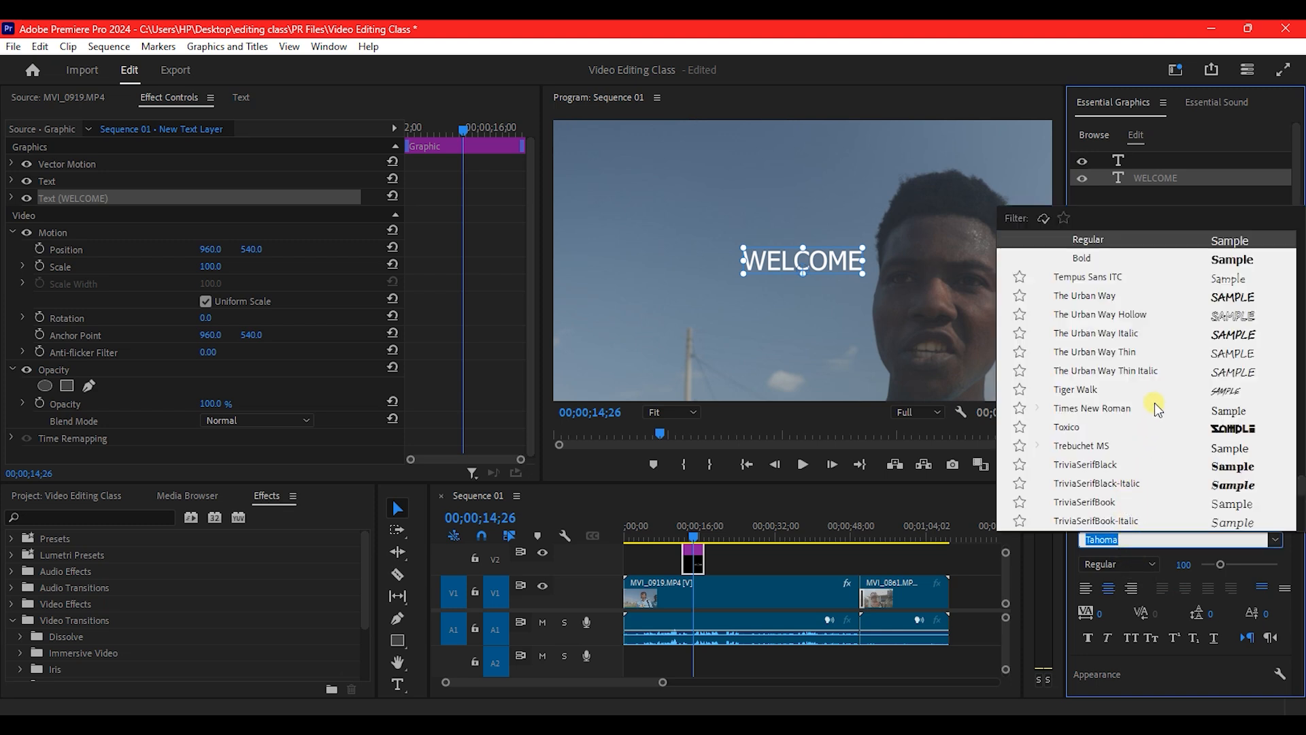
{"action": "left_click", "coordinate": [1218, 429]}
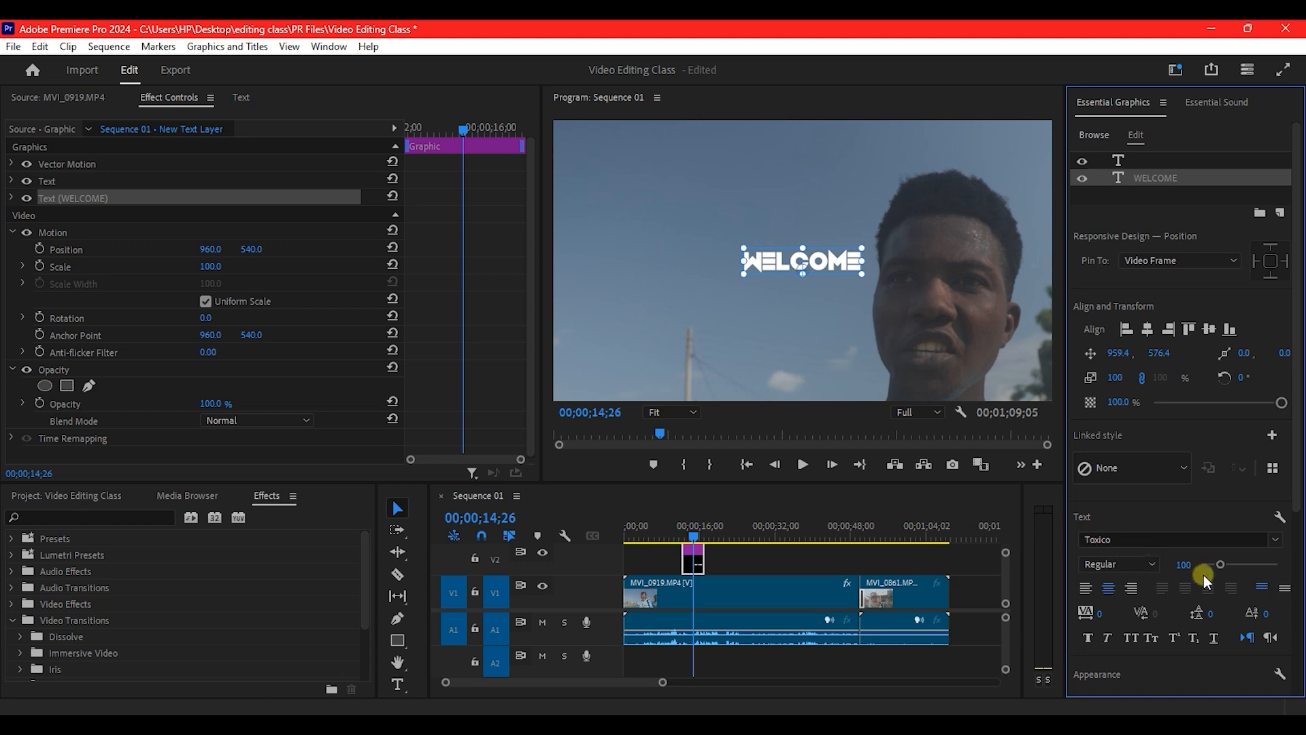
{"action": "left_click_drag", "start_coordinate": [1223, 564], "coordinate": [1244, 569]}
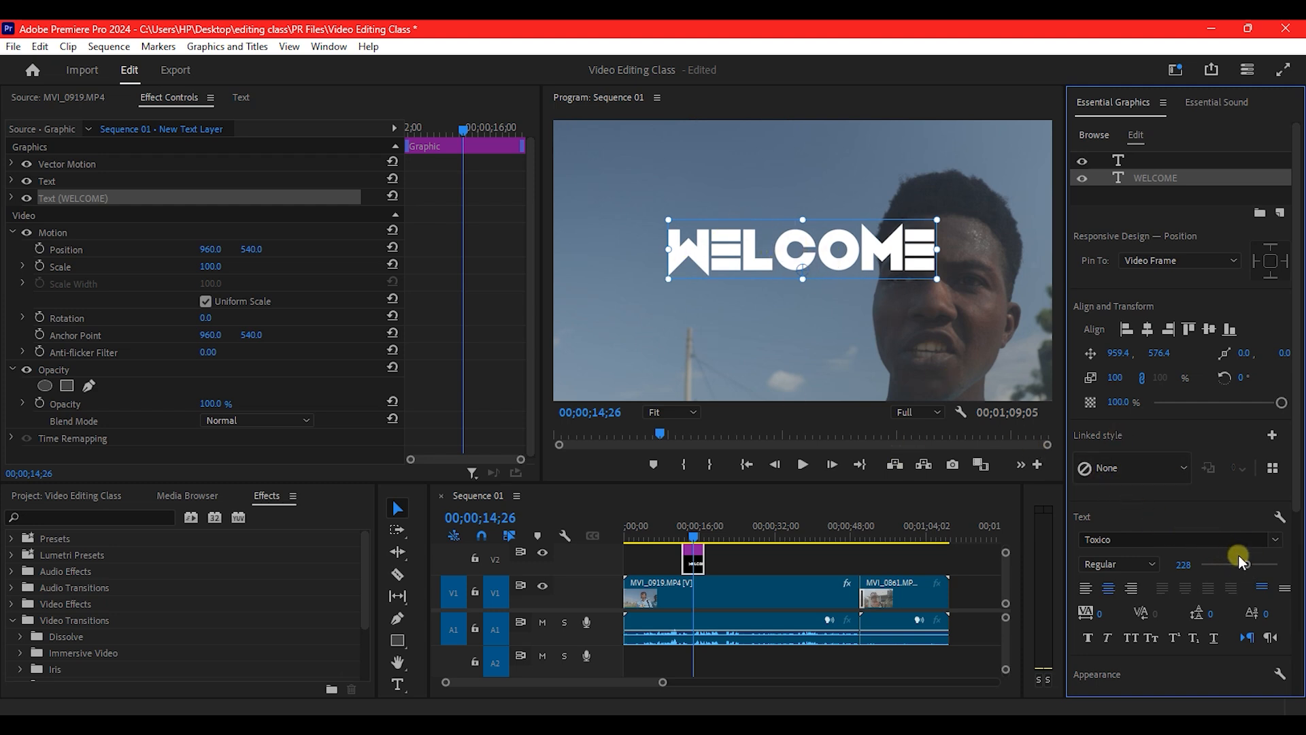
{"action": "left_click_drag", "start_coordinate": [1249, 568], "coordinate": [1205, 567]}
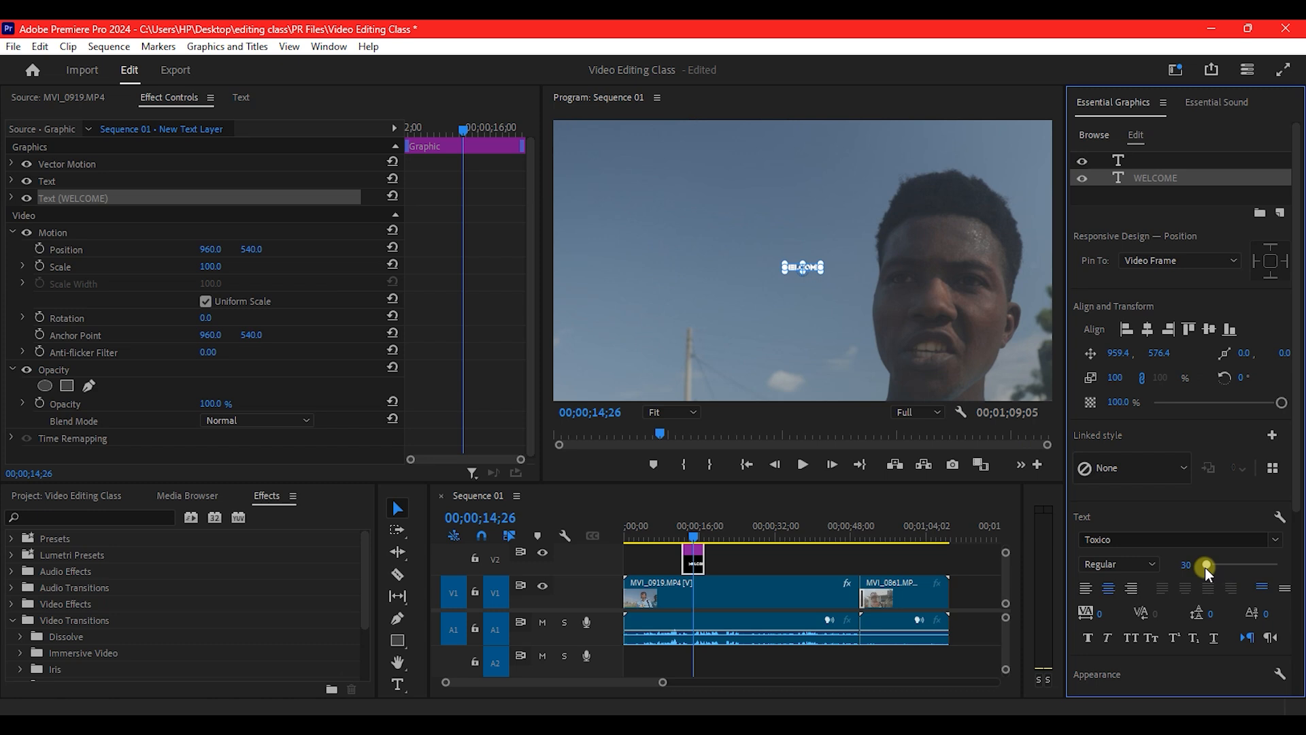
{"action": "left_click_drag", "start_coordinate": [1207, 568], "coordinate": [1246, 571]}
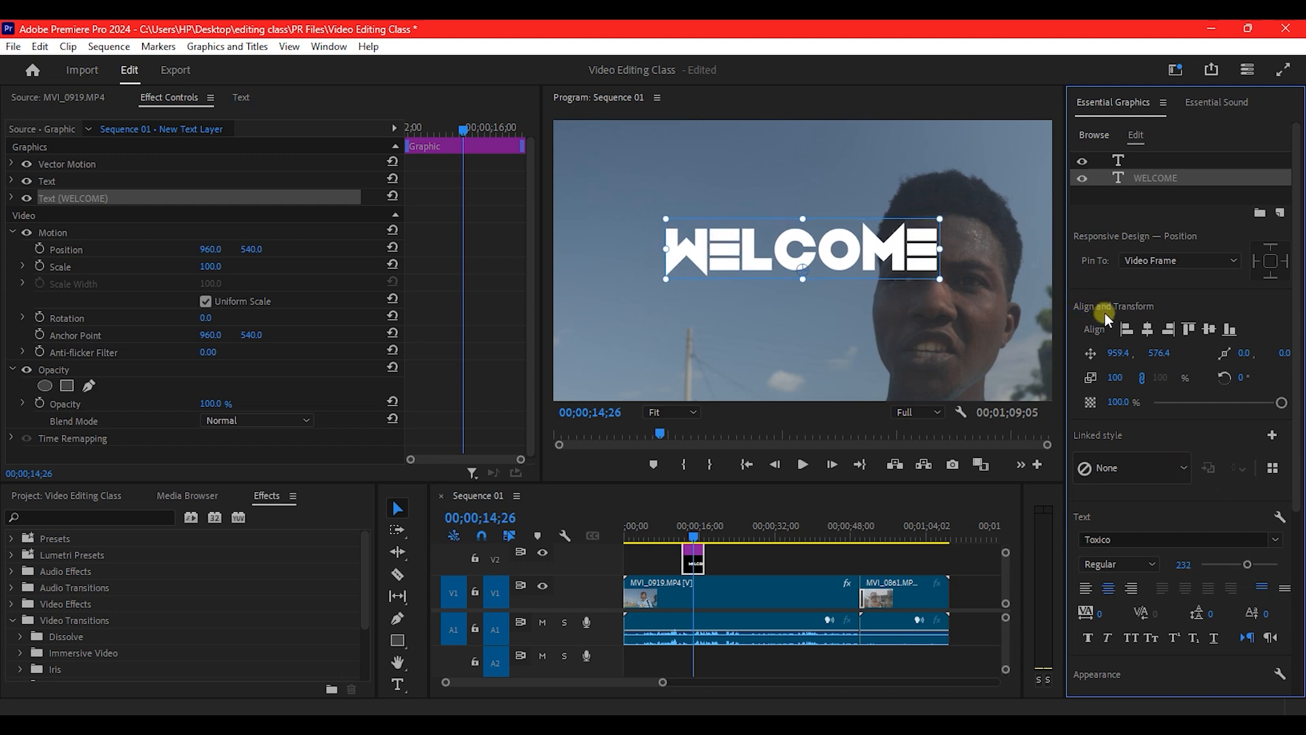
{"action": "left_click", "coordinate": [1148, 329]}
{"action": "left_click", "coordinate": [1210, 329]}
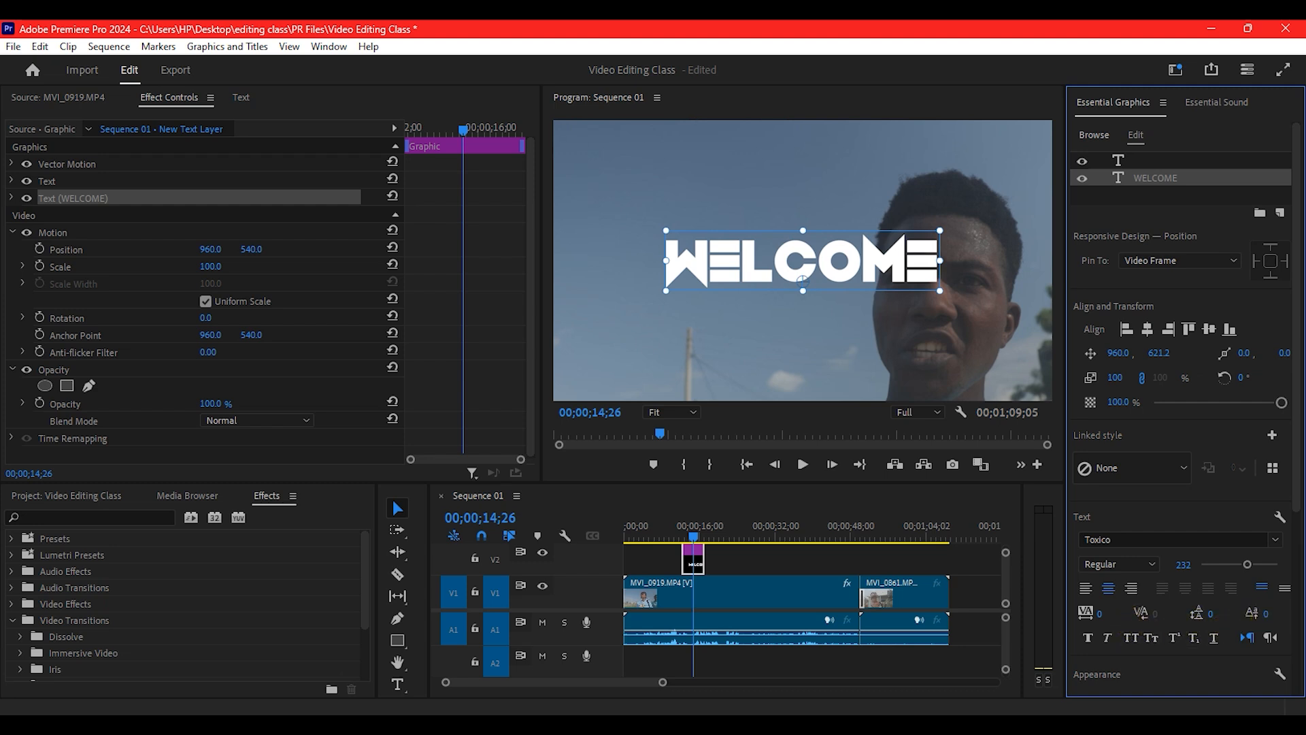
Try a baseline shift of 130 on the WELCOME text, undo it, and set the tracking to 49.
{"action": "left_click_drag", "start_coordinate": [1267, 617], "coordinate": [1293, 618]}
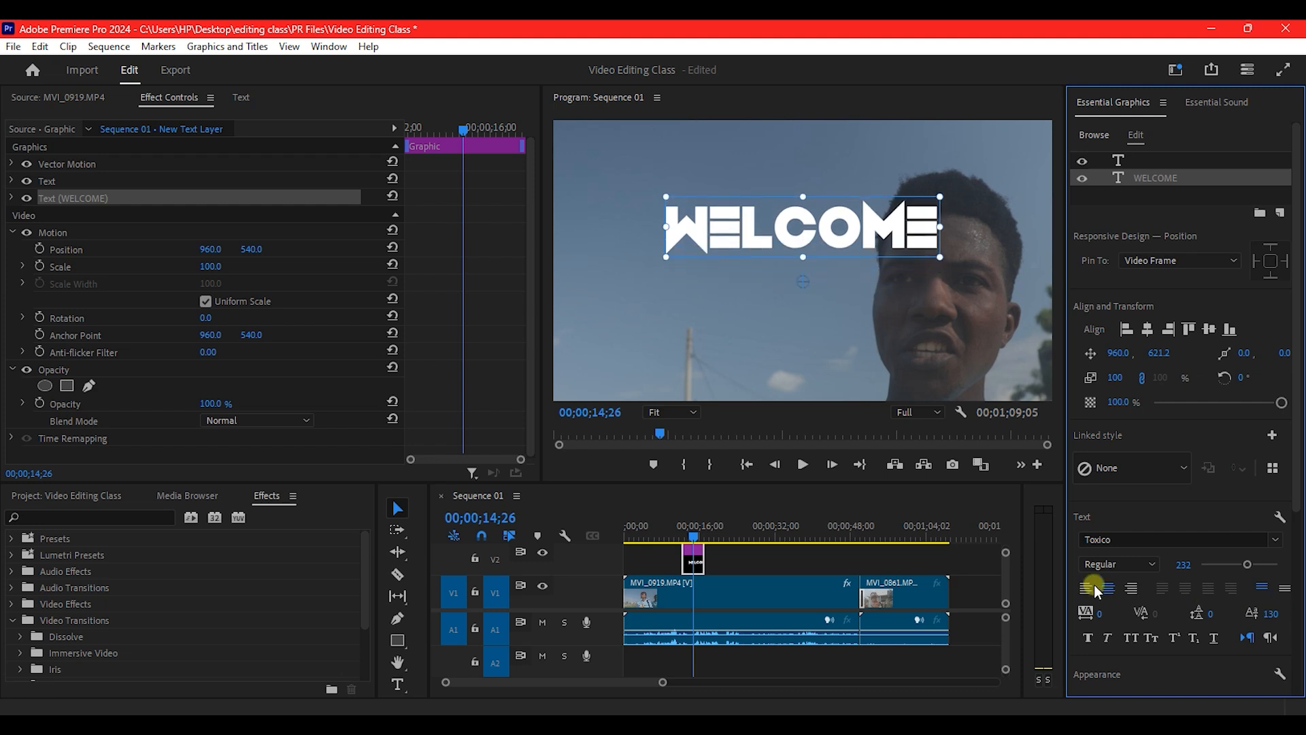
{"action": "key", "text": "ctrl+z"}
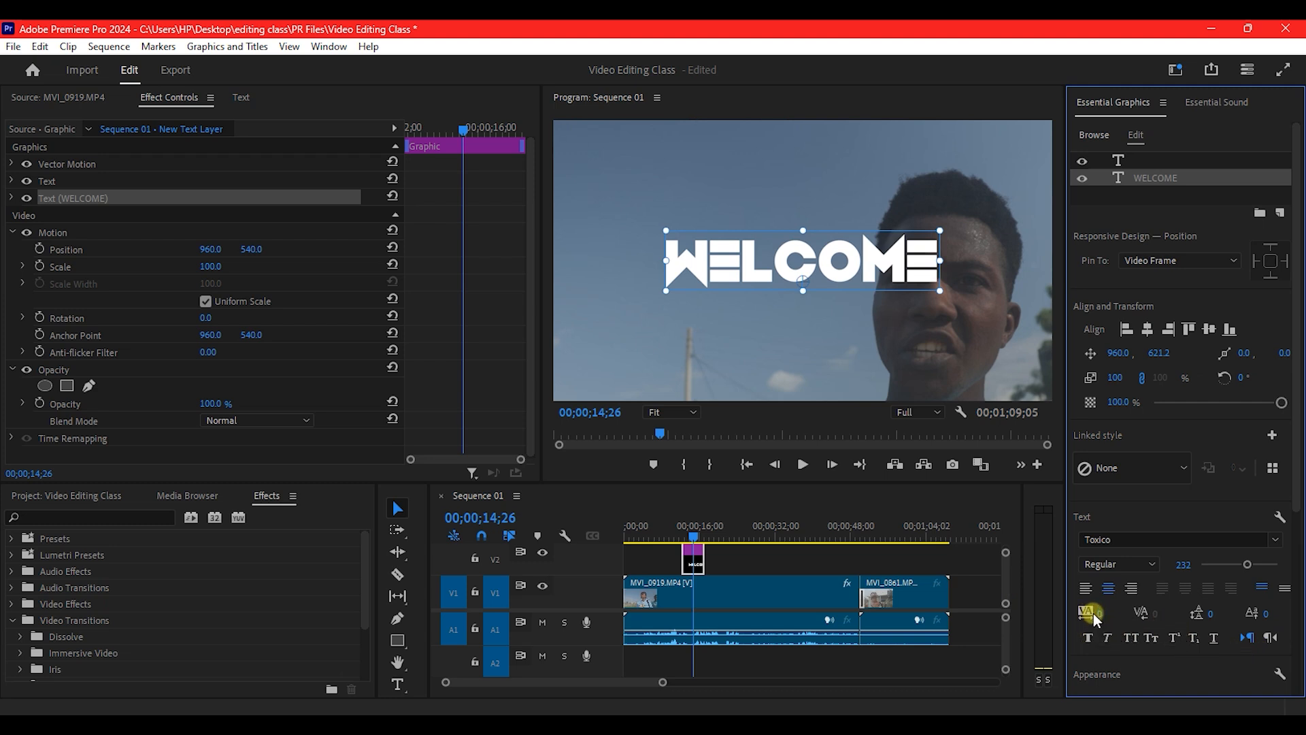
{"action": "mouse_move", "coordinate": [1101, 616]}
{"action": "left_mouse_down"}
{"action": "mouse_move", "coordinate": [1197, 615]}
{"action": "mouse_move", "coordinate": [1127, 615]}
{"action": "left_mouse_up"}
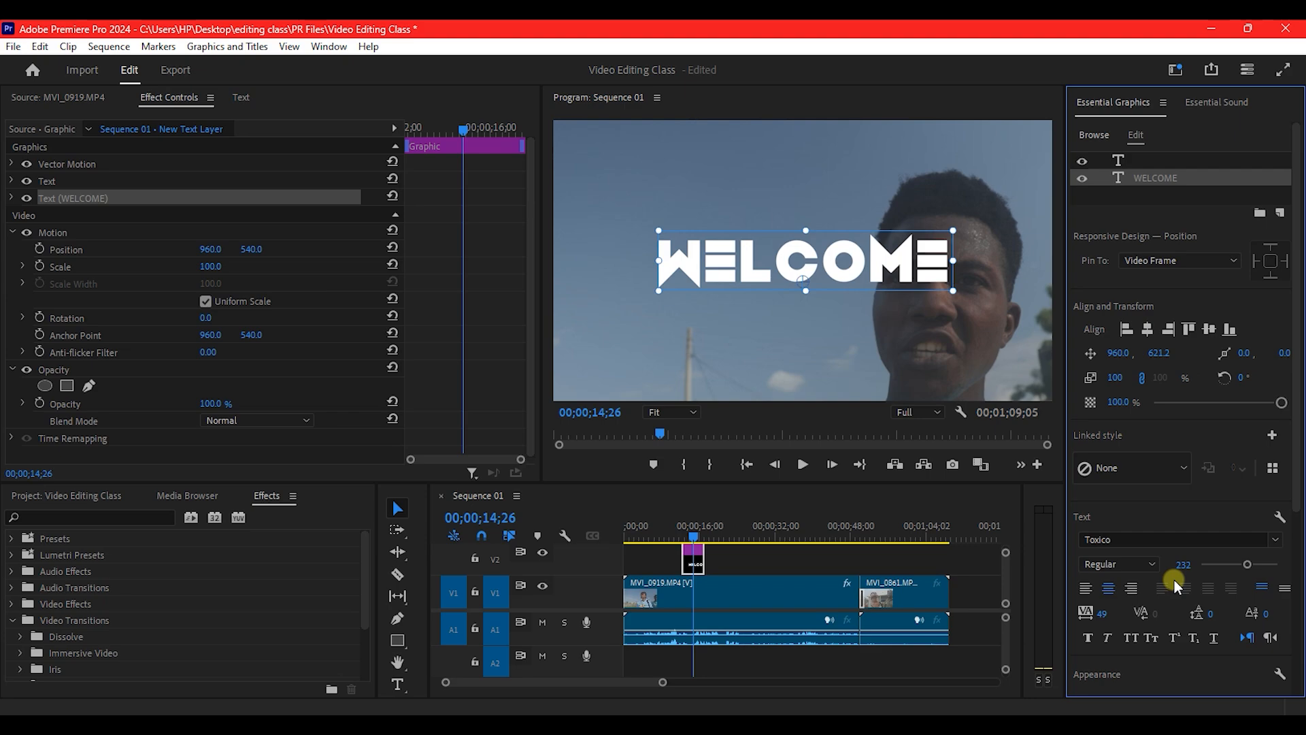
Apply the Page Peel video transition to the start of the WELCOME graphic clip on V2.
{"action": "left_click", "coordinate": [674, 598]}
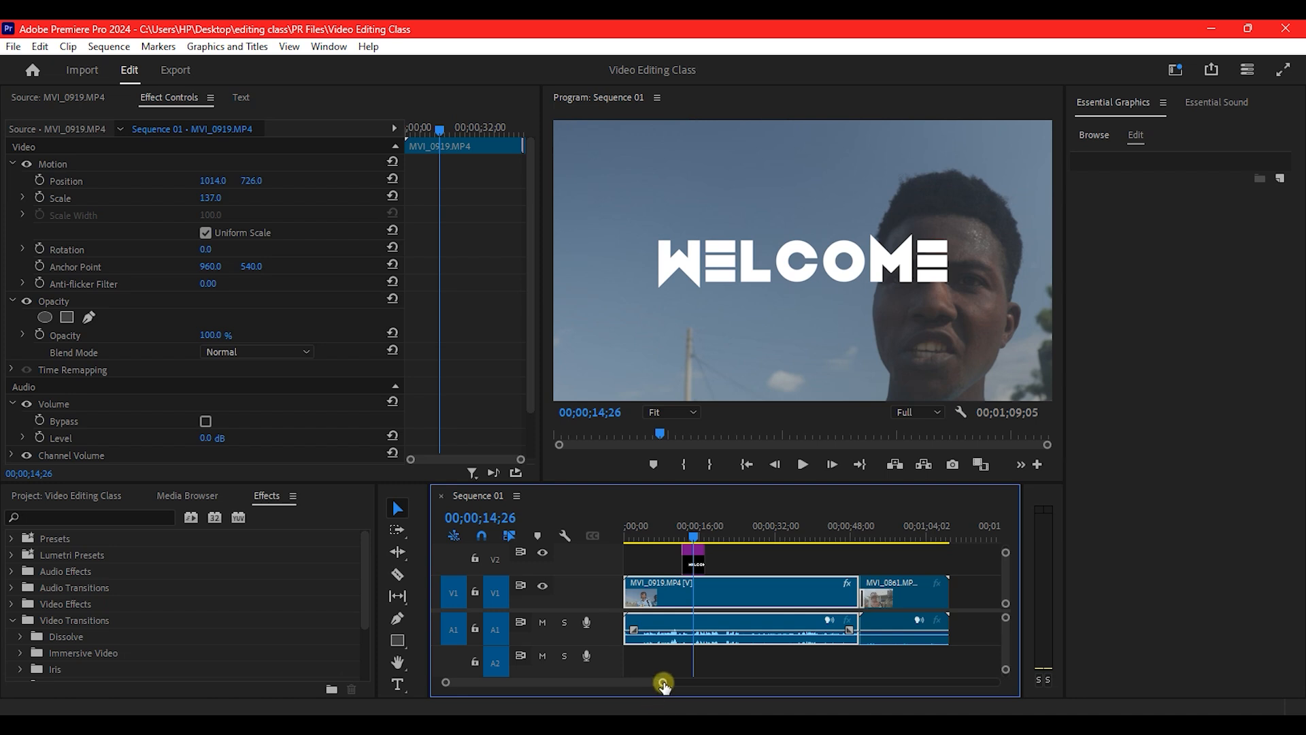
{"action": "left_click_drag", "start_coordinate": [665, 684], "coordinate": [626, 678]}
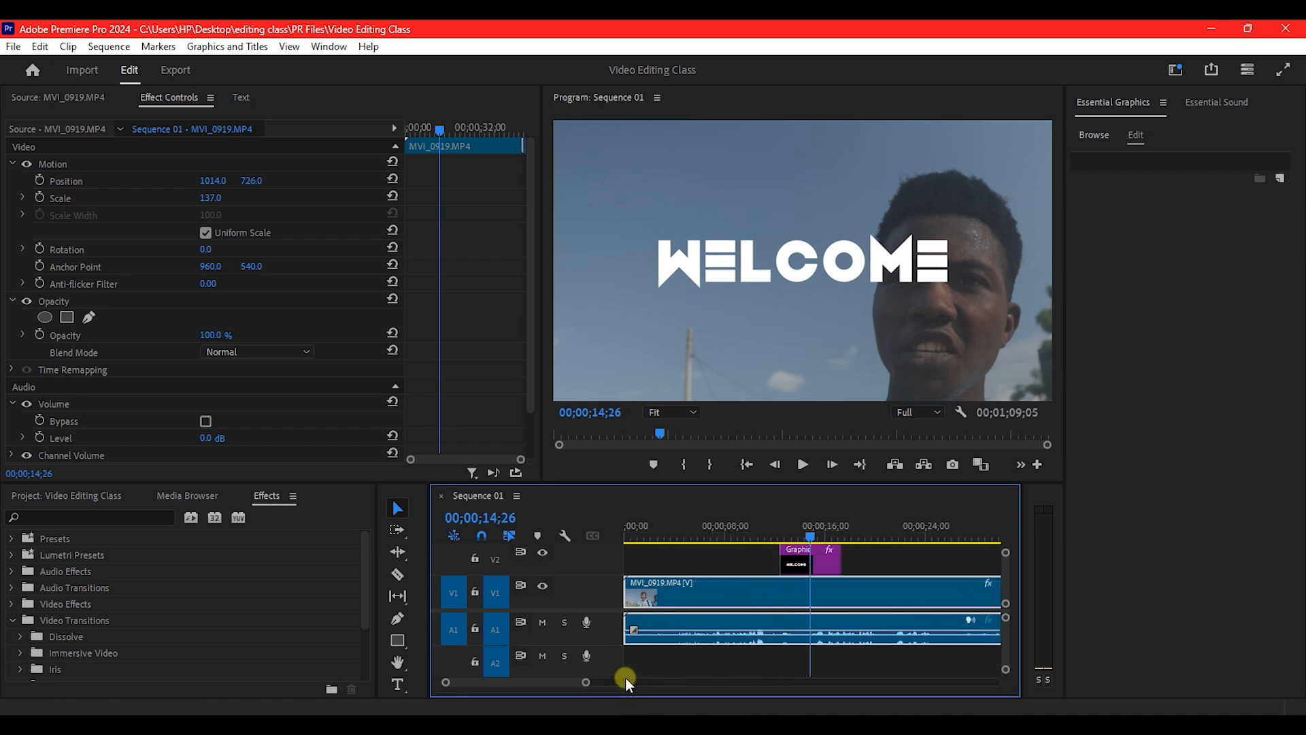
{"action": "left_click", "coordinate": [819, 564]}
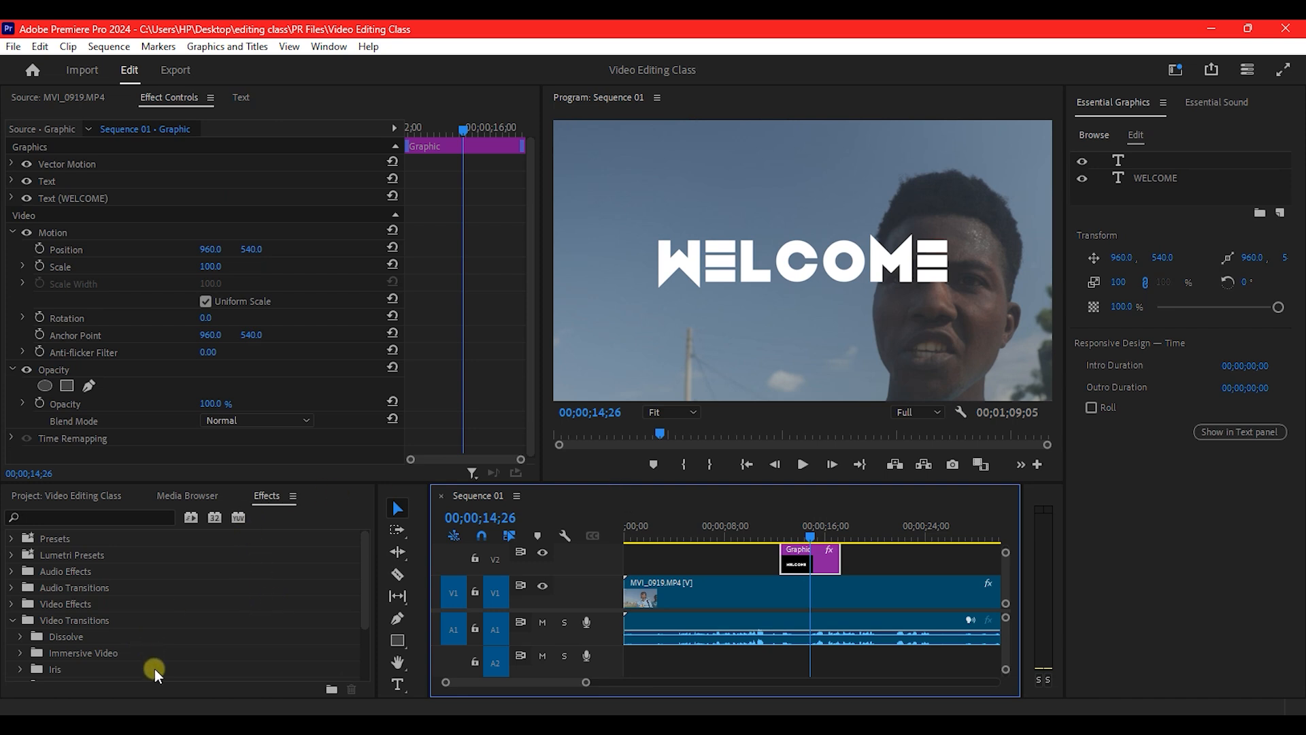
{"action": "scroll", "coordinate": [98, 607], "scroll_direction": "down", "scroll_amount": 1}
{"action": "scroll", "coordinate": [95, 596], "scroll_direction": "down", "scroll_amount": 1}
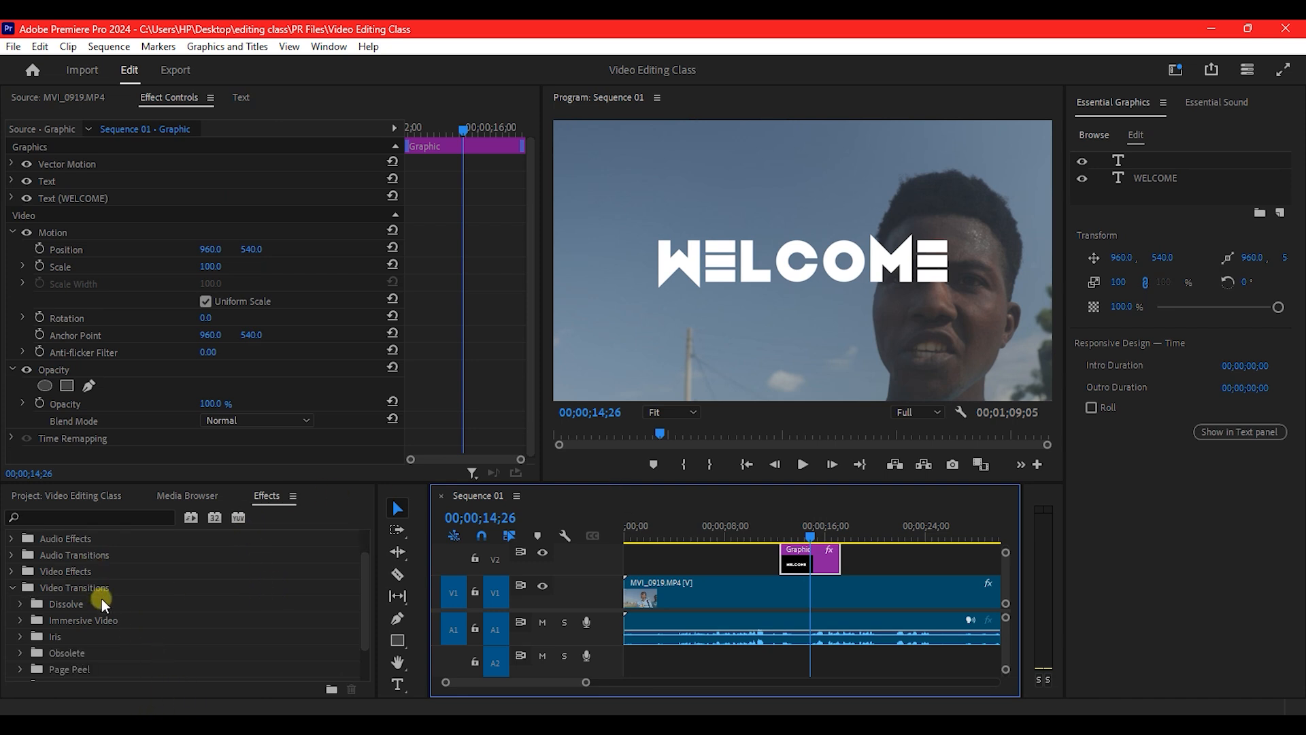
{"action": "scroll", "coordinate": [102, 597], "scroll_direction": "down", "scroll_amount": 1}
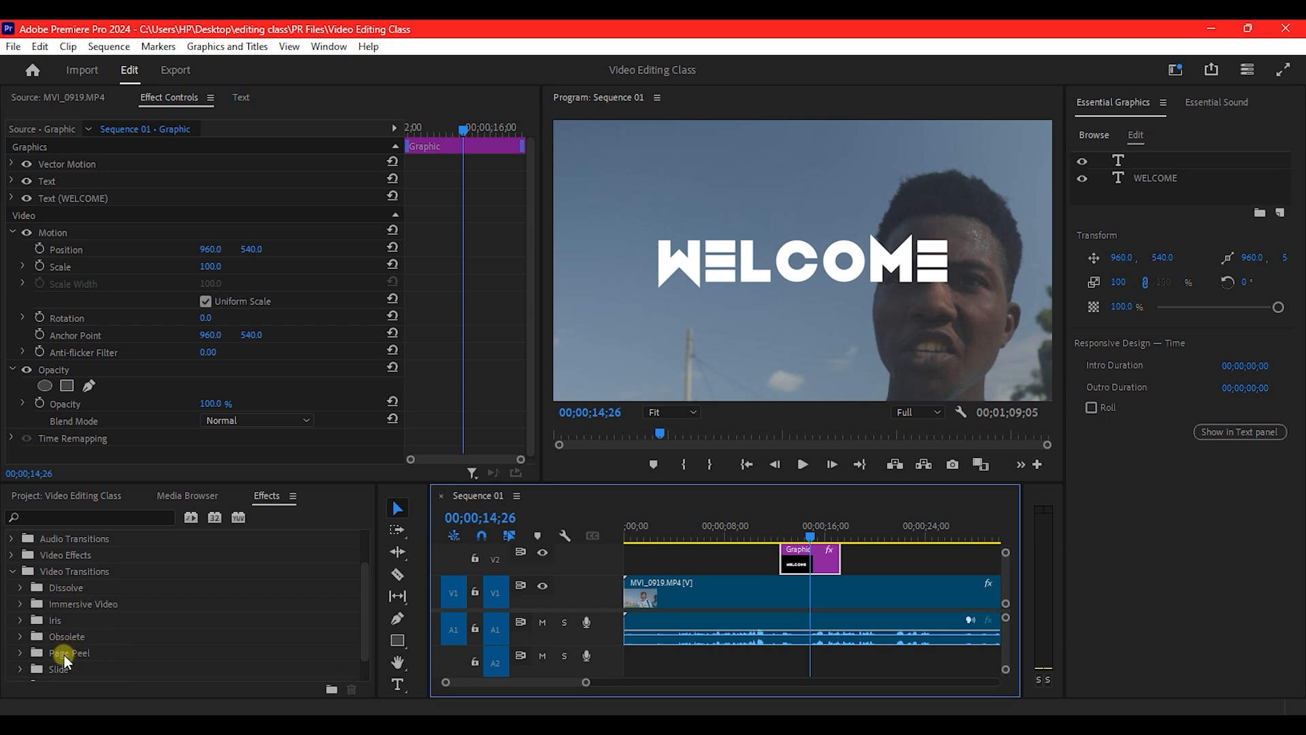
{"action": "left_click", "coordinate": [21, 653]}
{"action": "scroll", "coordinate": [88, 641], "scroll_direction": "down", "scroll_amount": 2}
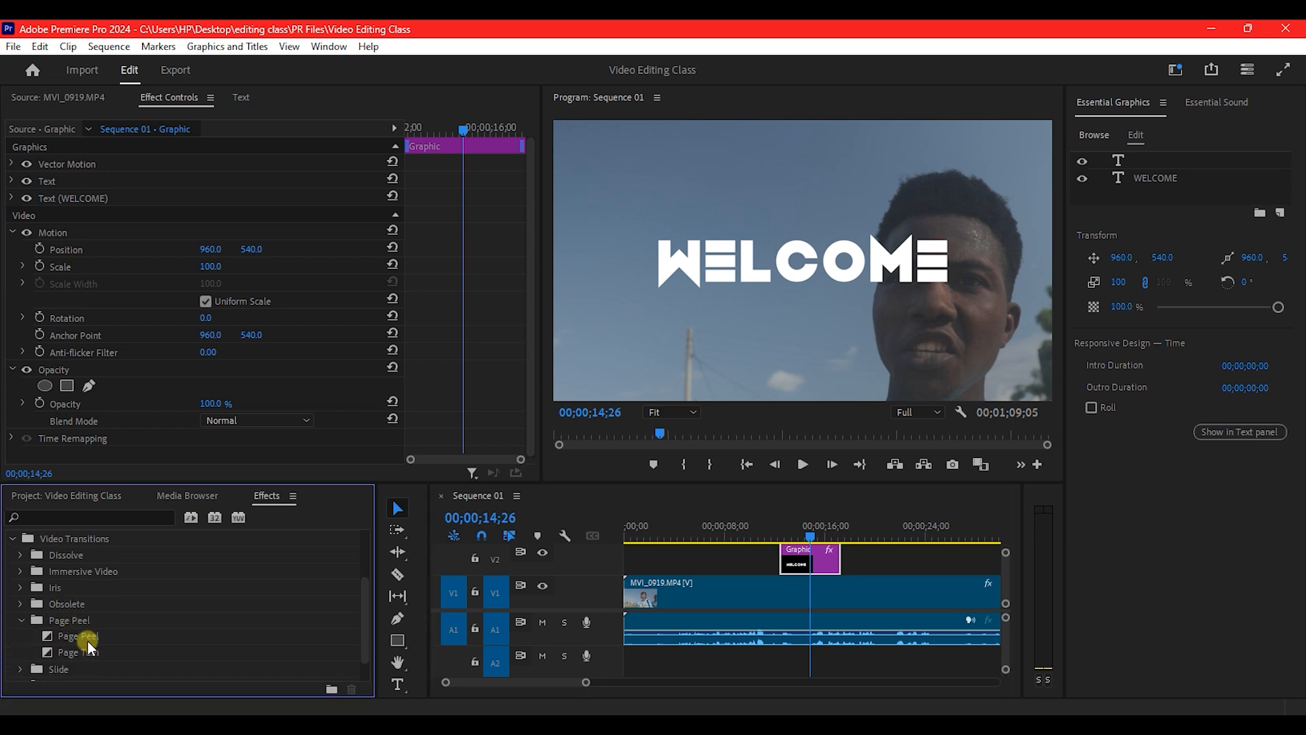
{"action": "left_click_drag", "start_coordinate": [72, 636], "coordinate": [783, 564]}
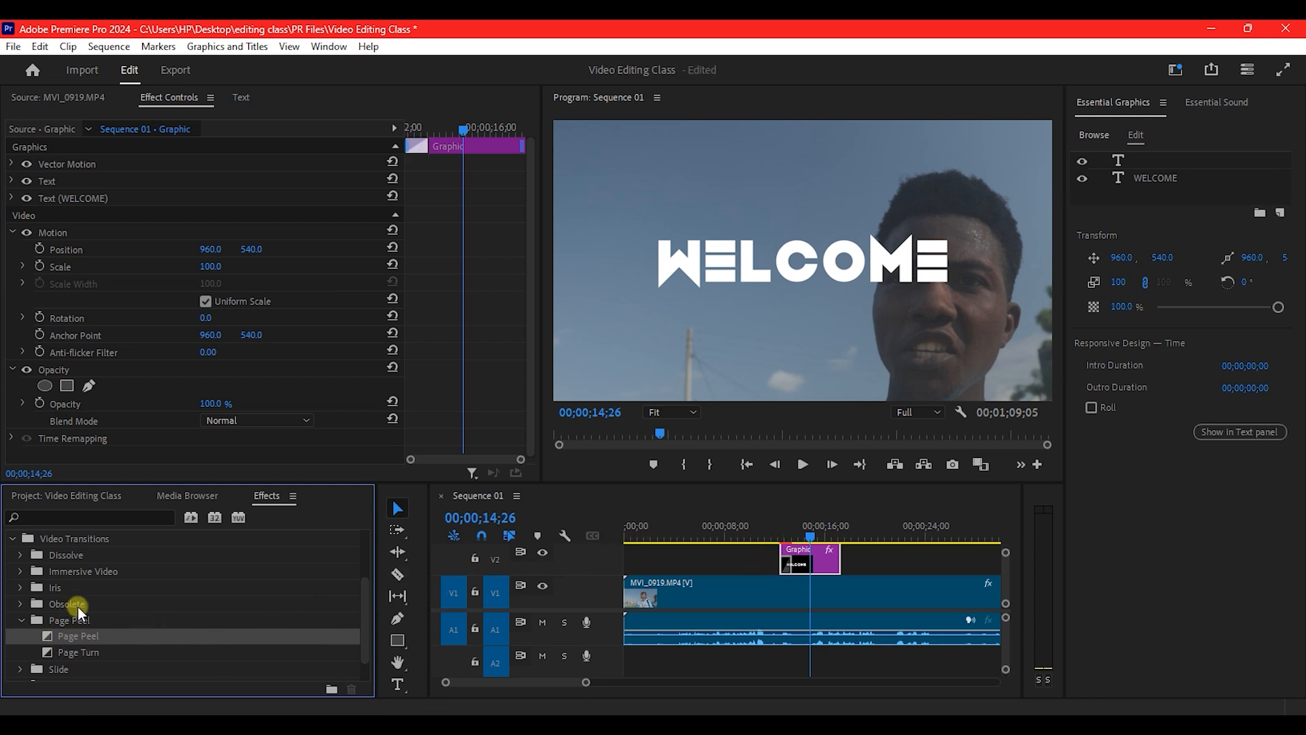
Apply the Page Turn transition to the end of the WELCOME graphic clip and play back the section.
{"action": "left_click", "coordinate": [78, 653]}
{"action": "left_click_drag", "start_coordinate": [83, 654], "coordinate": [835, 559]}
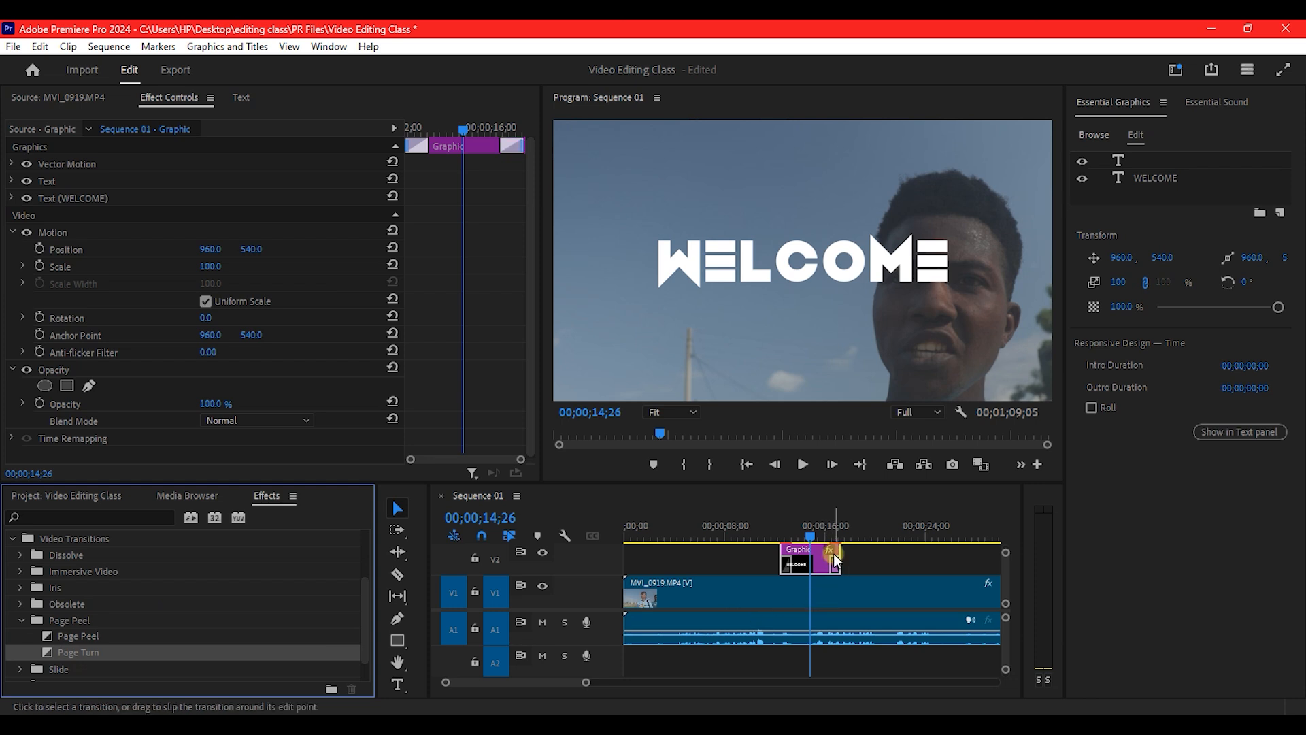
{"action": "left_click", "coordinate": [775, 528]}
{"action": "key", "text": "space"}
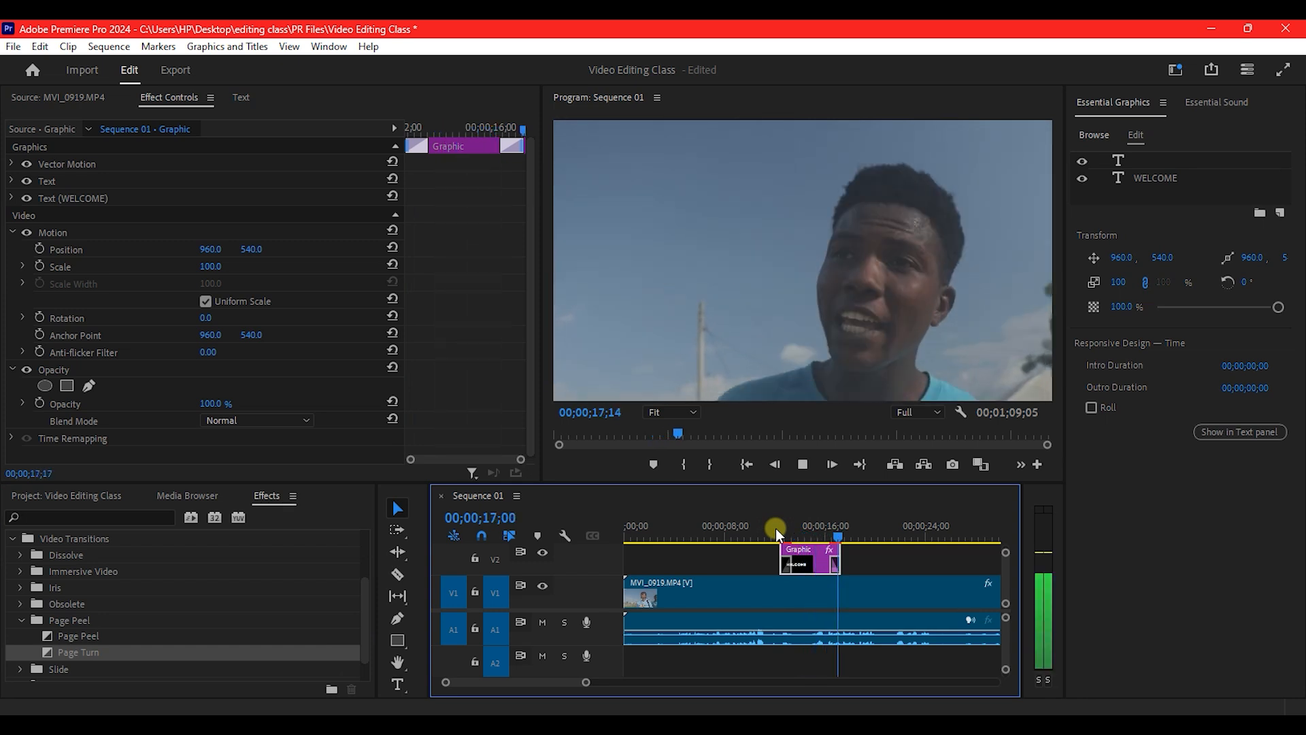
{"action": "key", "text": "space"}
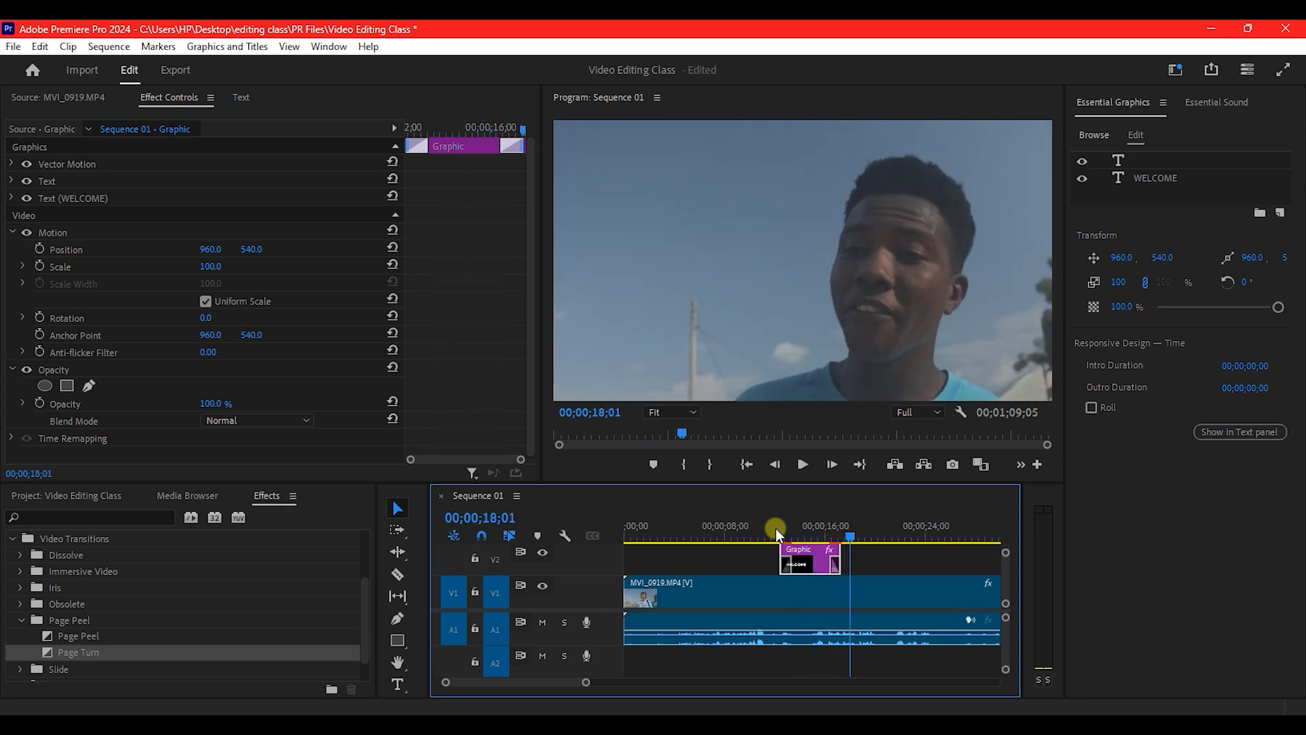
Replace the Page Peel at the start of the WELCOME graphic clip with Page Turn and play it back.
{"action": "left_click", "coordinate": [785, 563]}
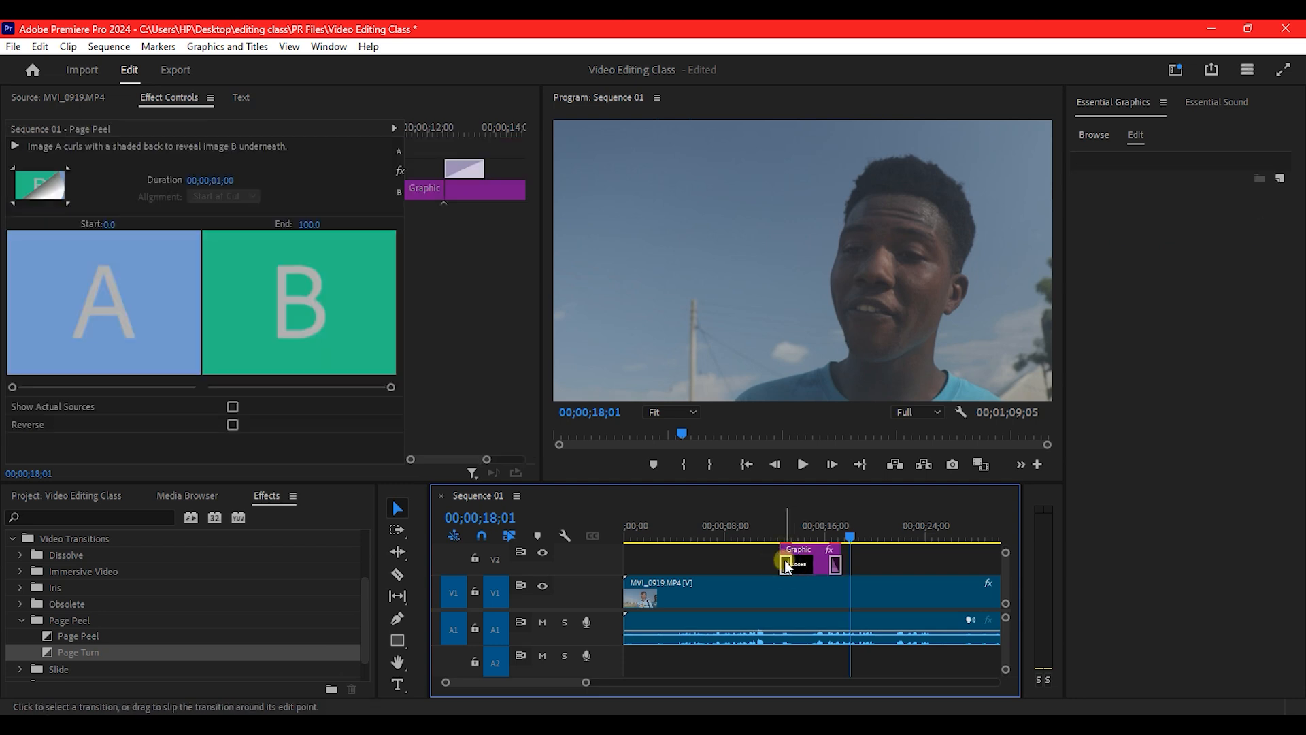
{"action": "key", "text": "Delete"}
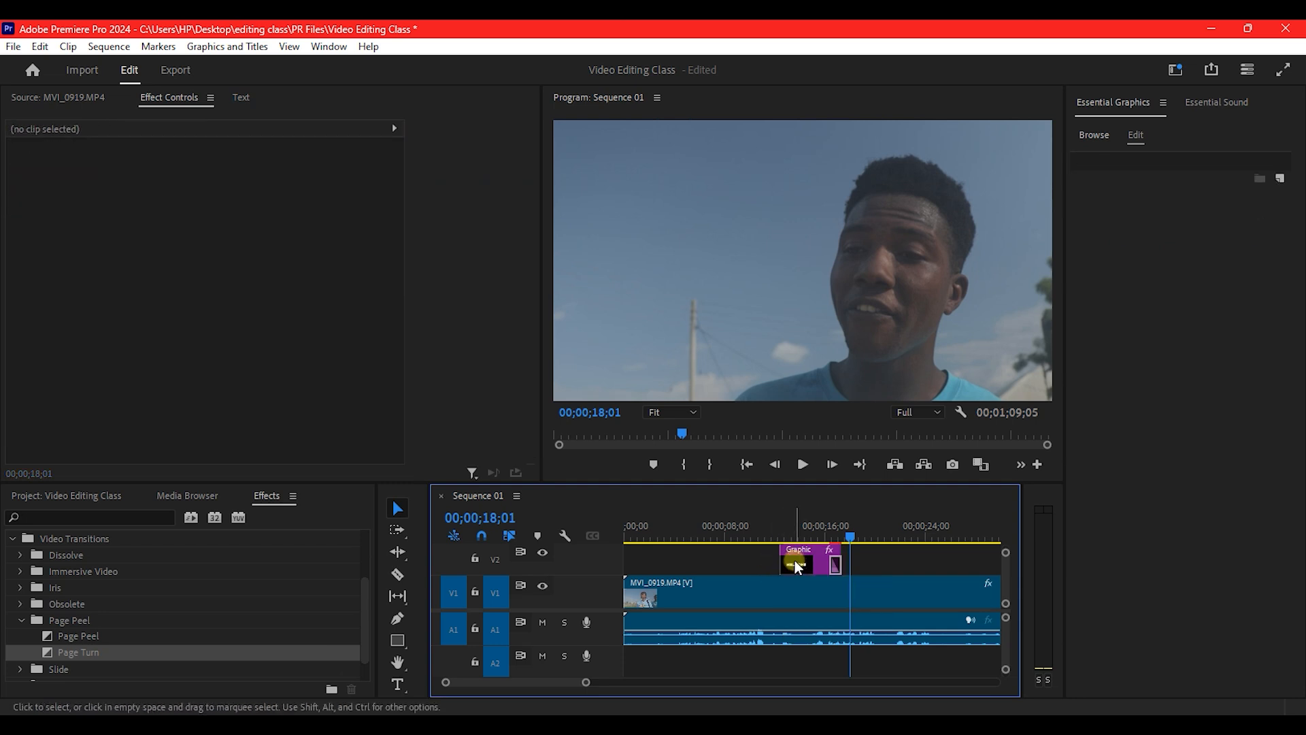
{"action": "left_click_drag", "start_coordinate": [74, 647], "coordinate": [784, 559]}
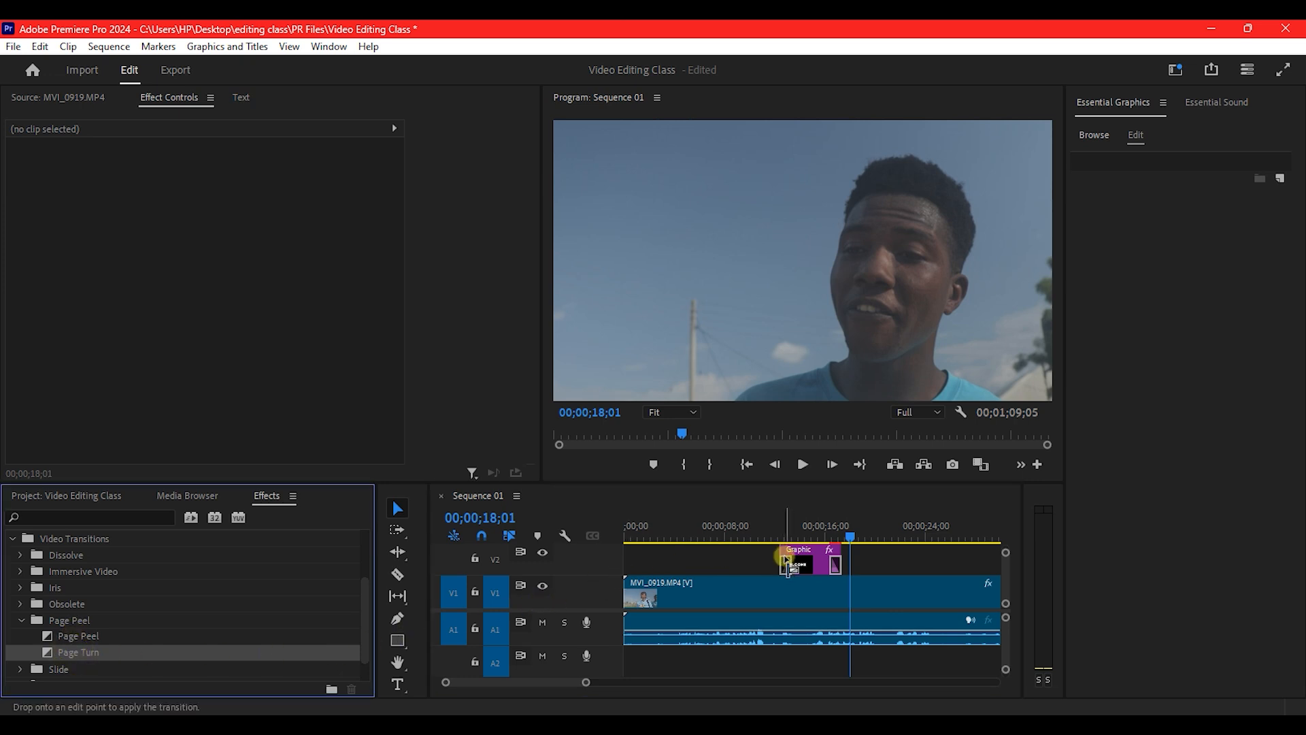
{"action": "left_click", "coordinate": [768, 529]}
{"action": "key", "text": "space"}
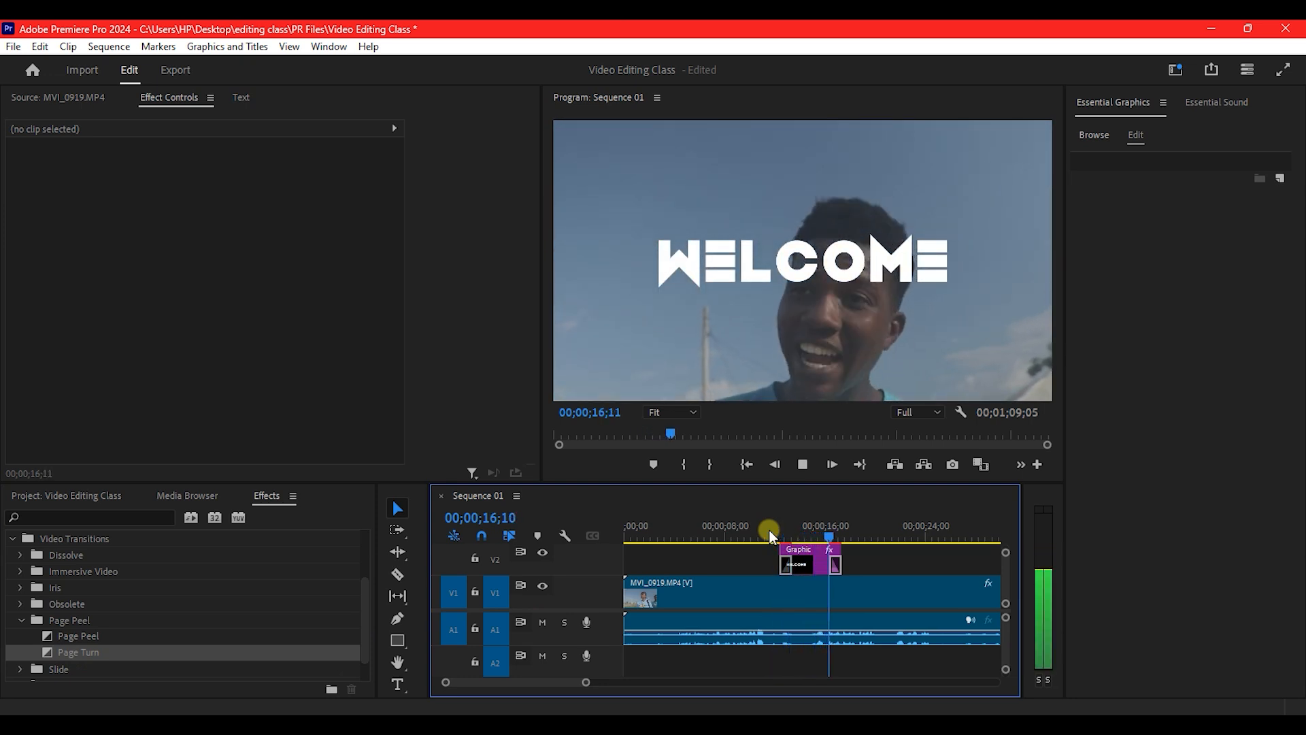
{"action": "key", "text": "space"}
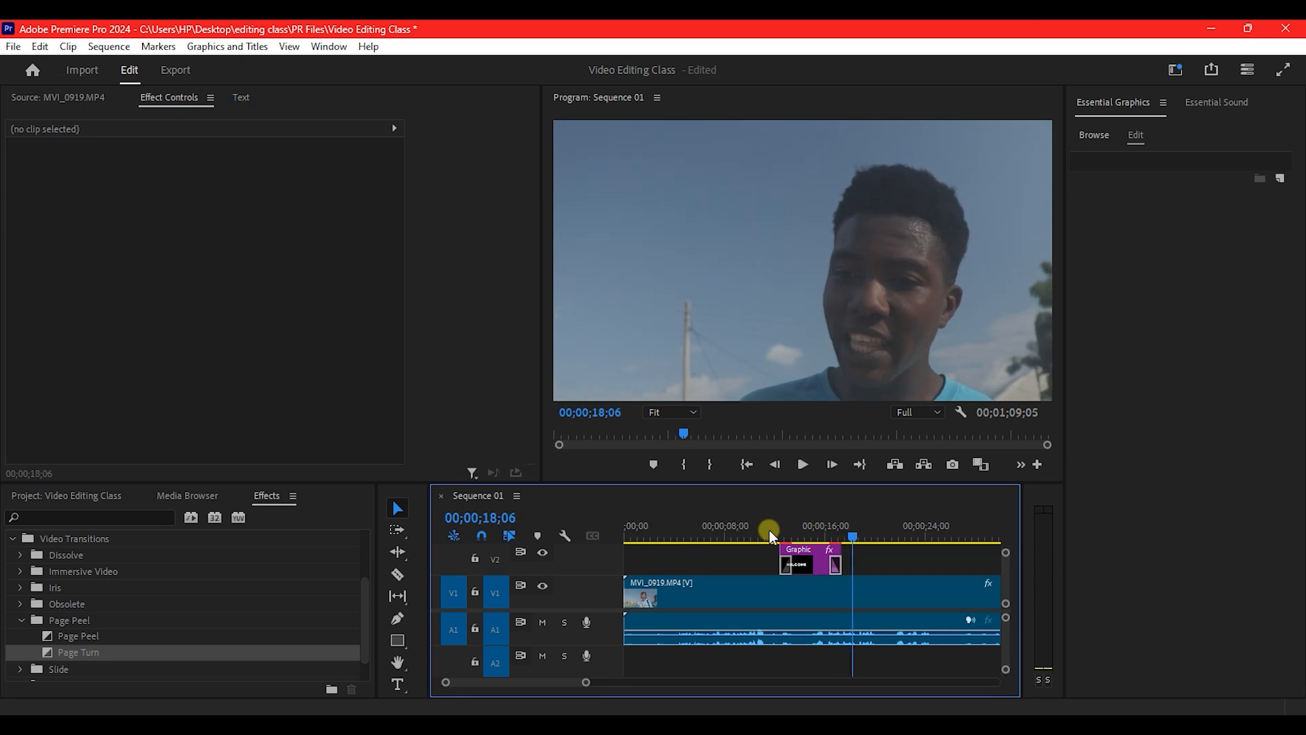
Remove the Page Turn transitions from both ends of the WELCOME graphic clip.
{"action": "left_click_drag", "start_coordinate": [777, 524], "coordinate": [807, 531]}
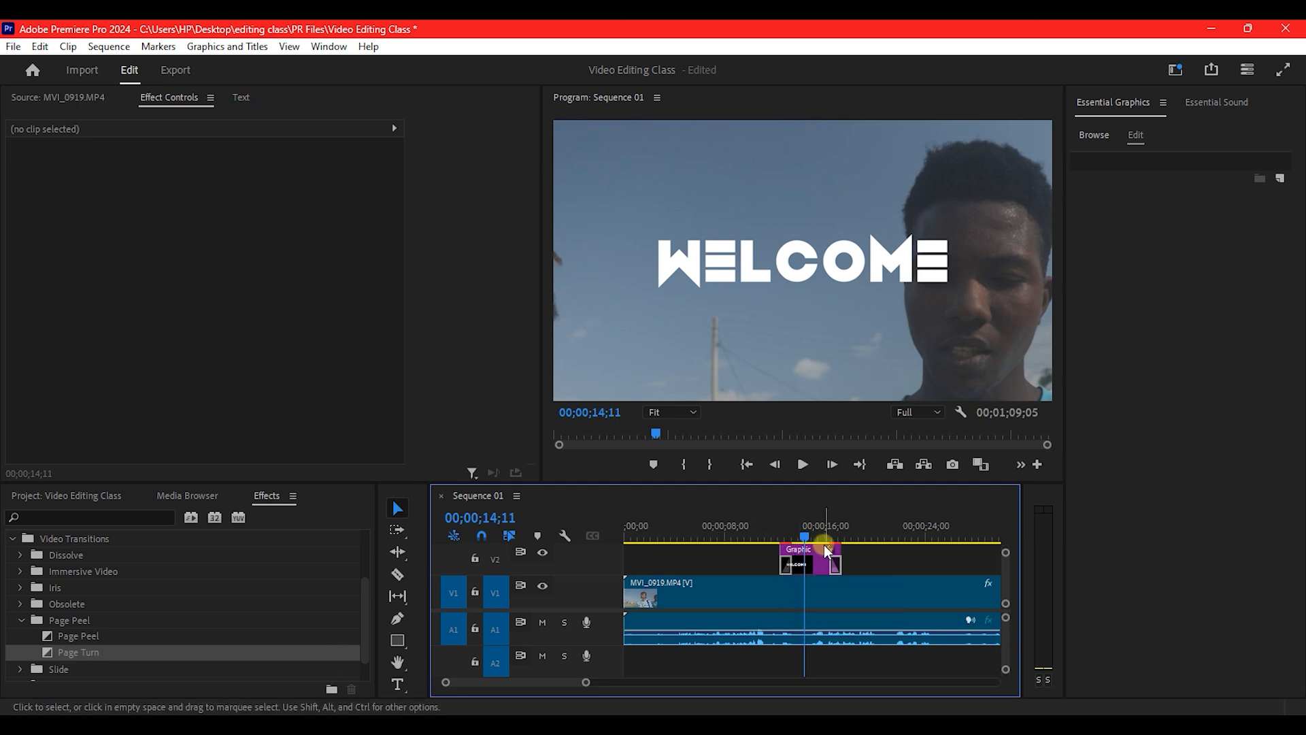
{"action": "key", "text": "ctrl+z"}
{"action": "key", "text": "ctrl+z"}
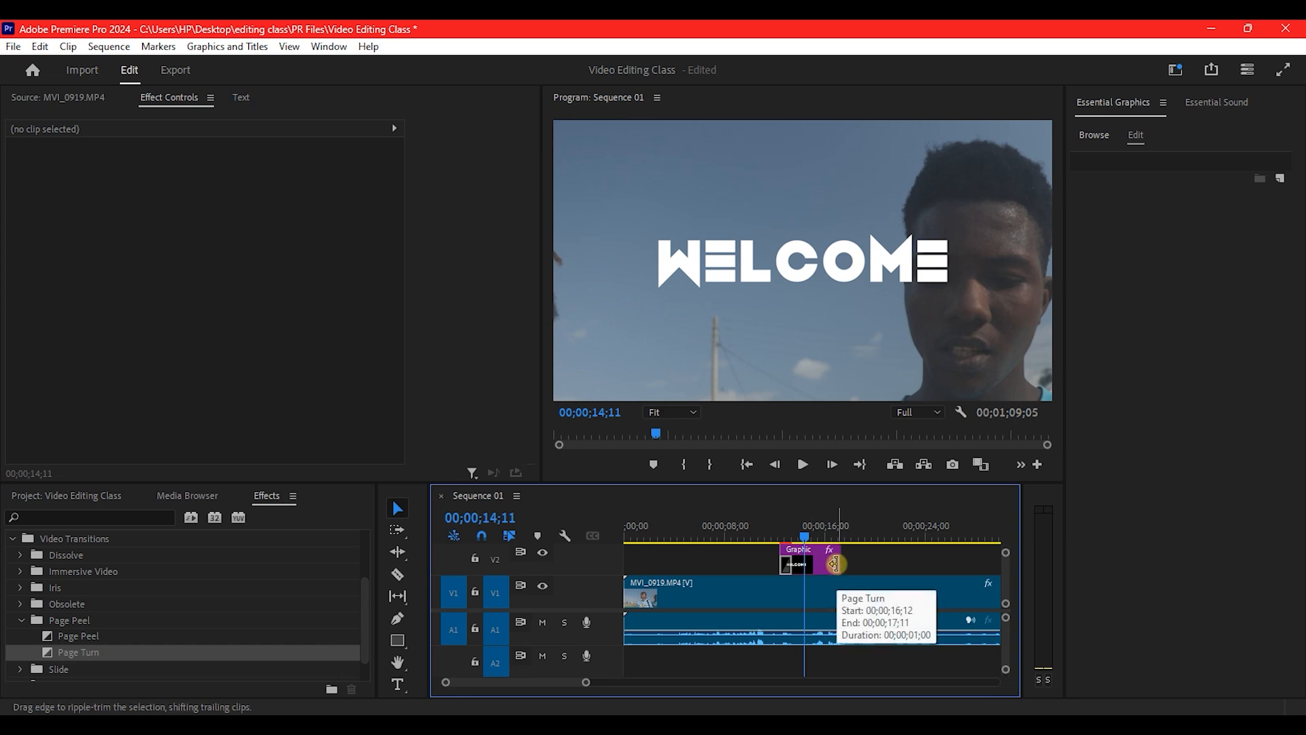
Set Position and Opacity keyframes on the WELCOME graphic clip at 00;00;13;17.
{"action": "left_click", "coordinate": [783, 532]}
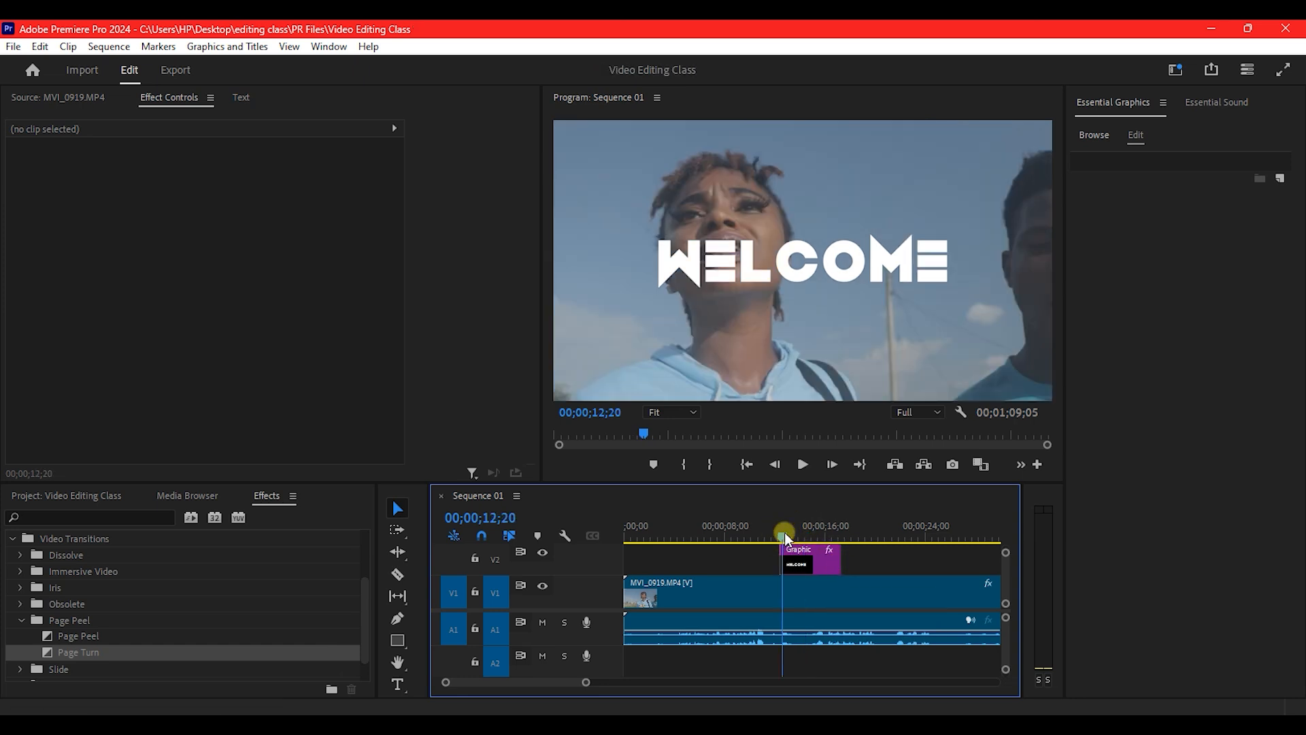
{"action": "left_click", "coordinate": [785, 532]}
{"action": "left_click_drag", "start_coordinate": [784, 531], "coordinate": [795, 535]}
{"action": "left_click", "coordinate": [800, 564]}
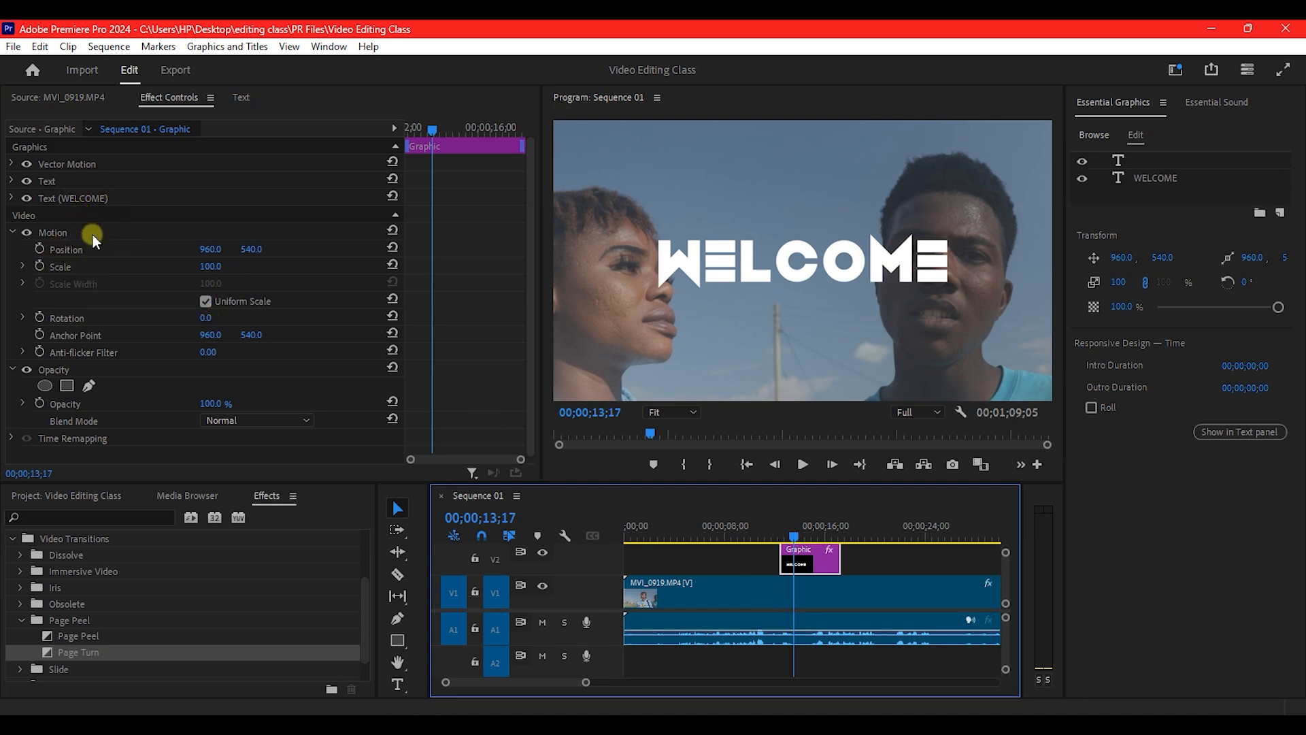
{"action": "left_click", "coordinate": [39, 249]}
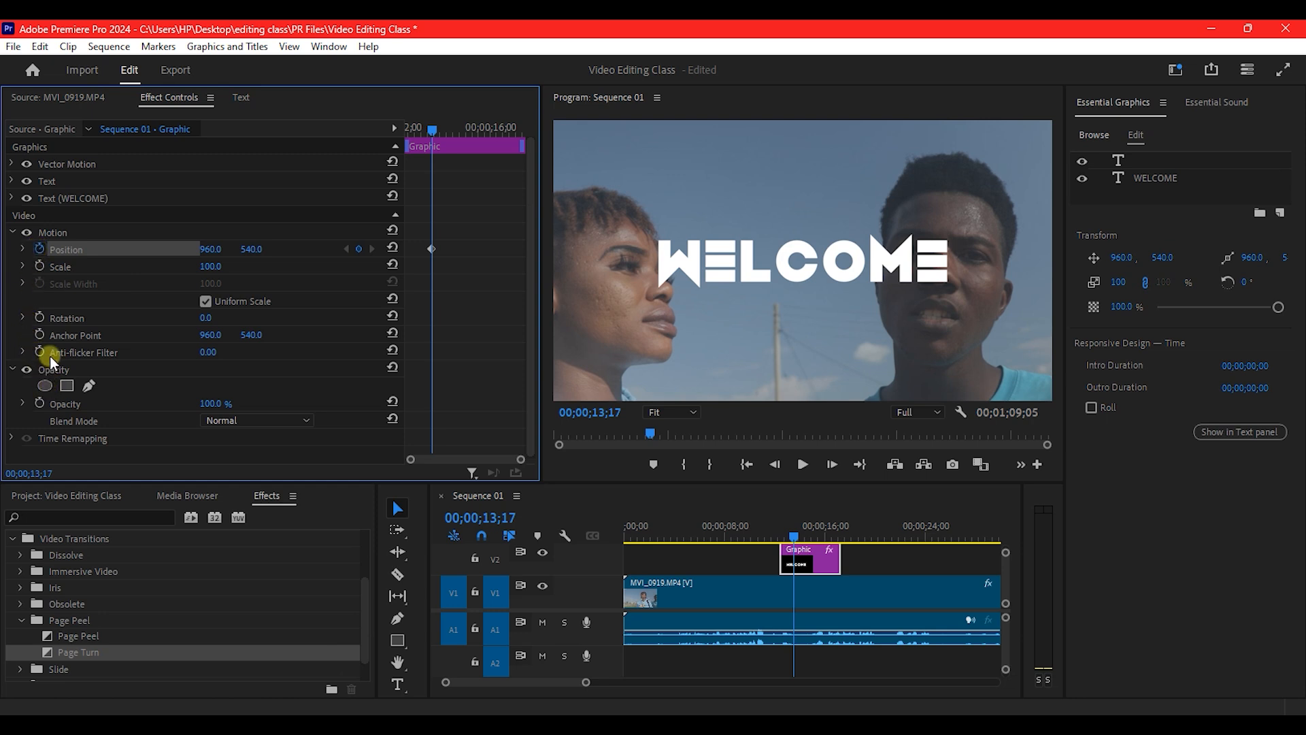
{"action": "left_click", "coordinate": [40, 403]}
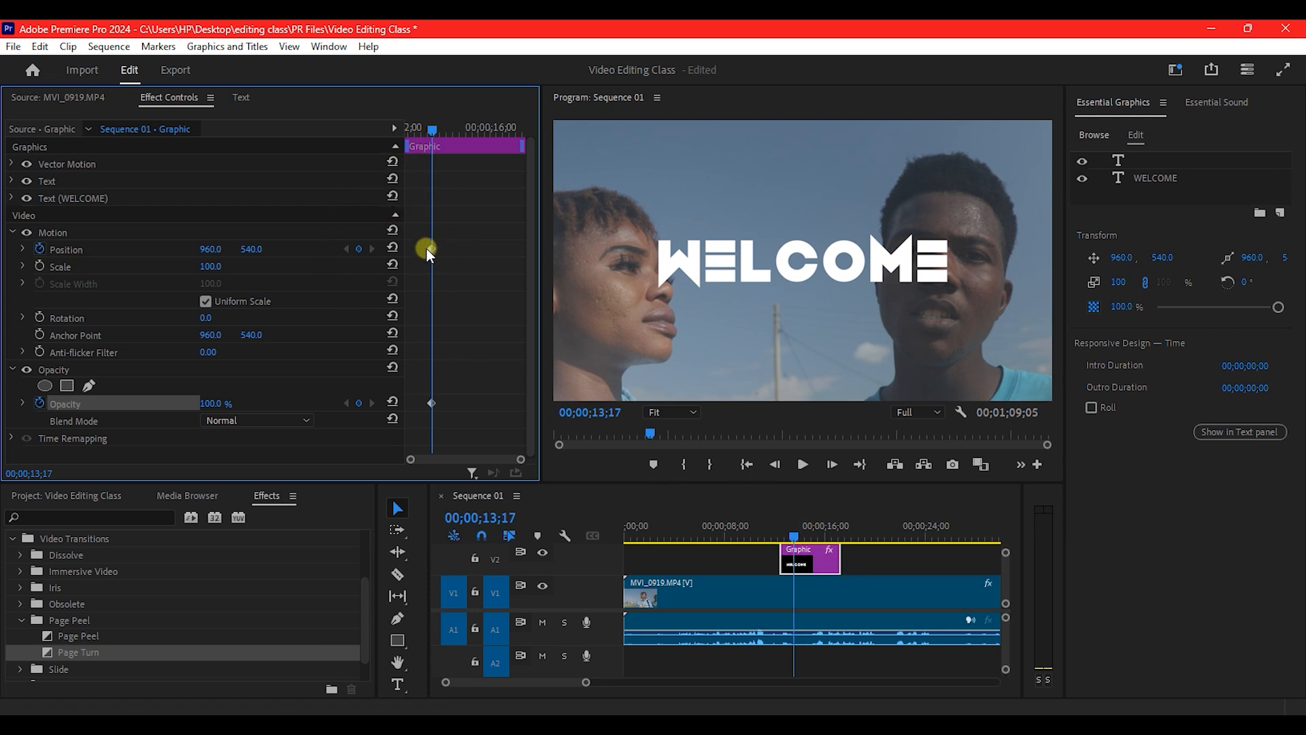
At 00;00;12;22, keyframe the graphic's horizontal Position to 613 and Opacity to 0%, and play back the animation.
{"action": "left_click_drag", "start_coordinate": [436, 125], "coordinate": [420, 133]}
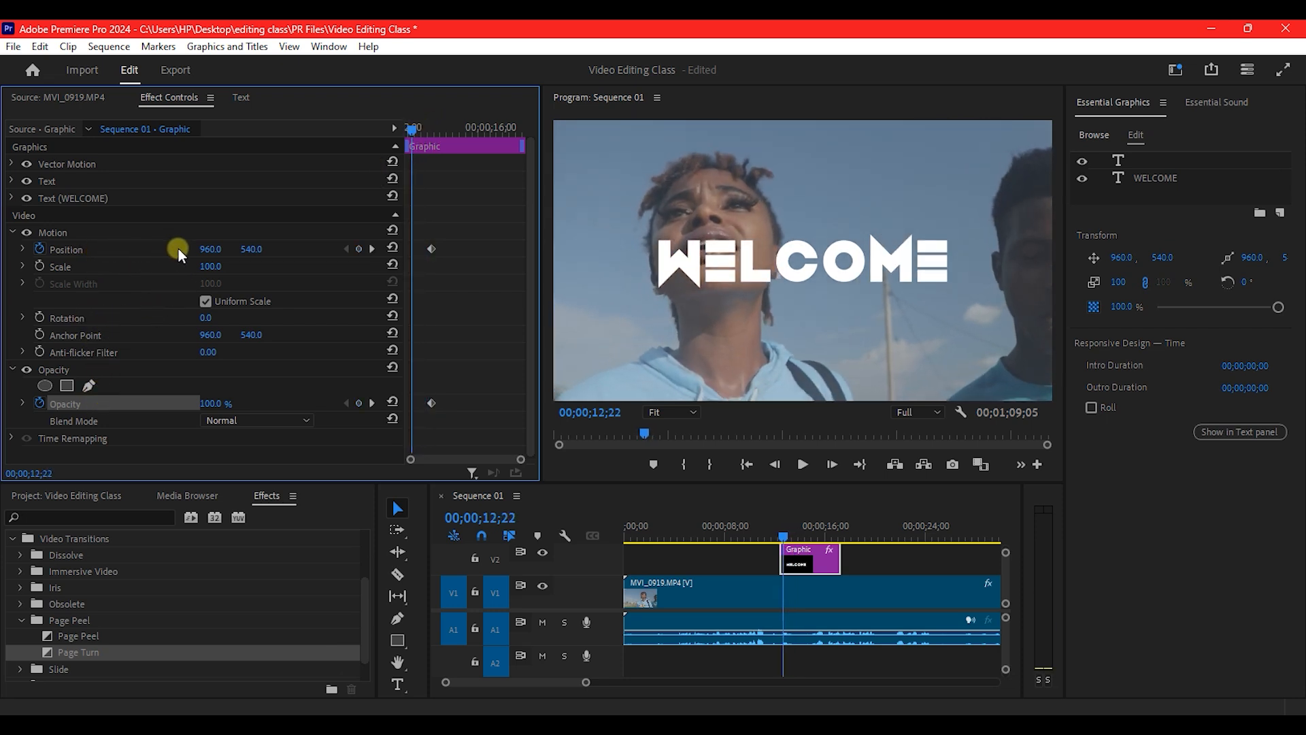
{"action": "left_click_drag", "start_coordinate": [209, 250], "coordinate": [0, 250]}
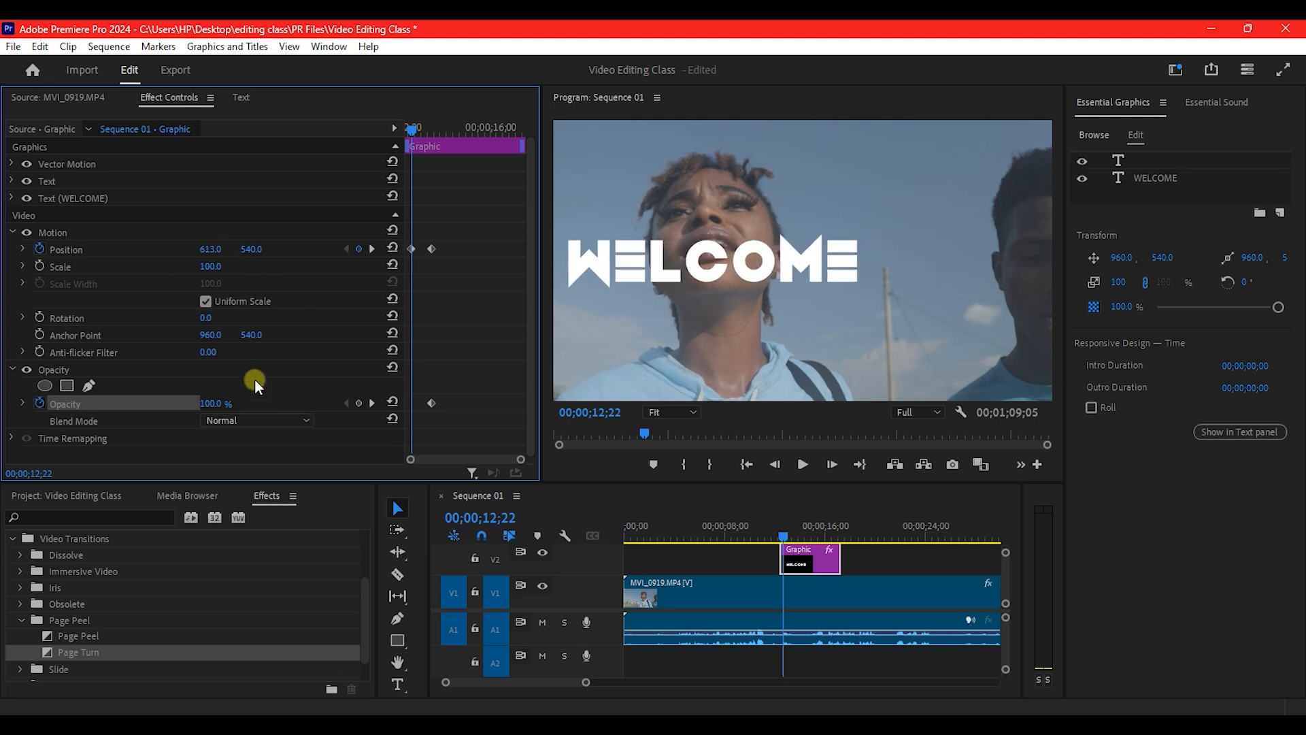
{"action": "left_click_drag", "start_coordinate": [215, 407], "coordinate": [123, 407]}
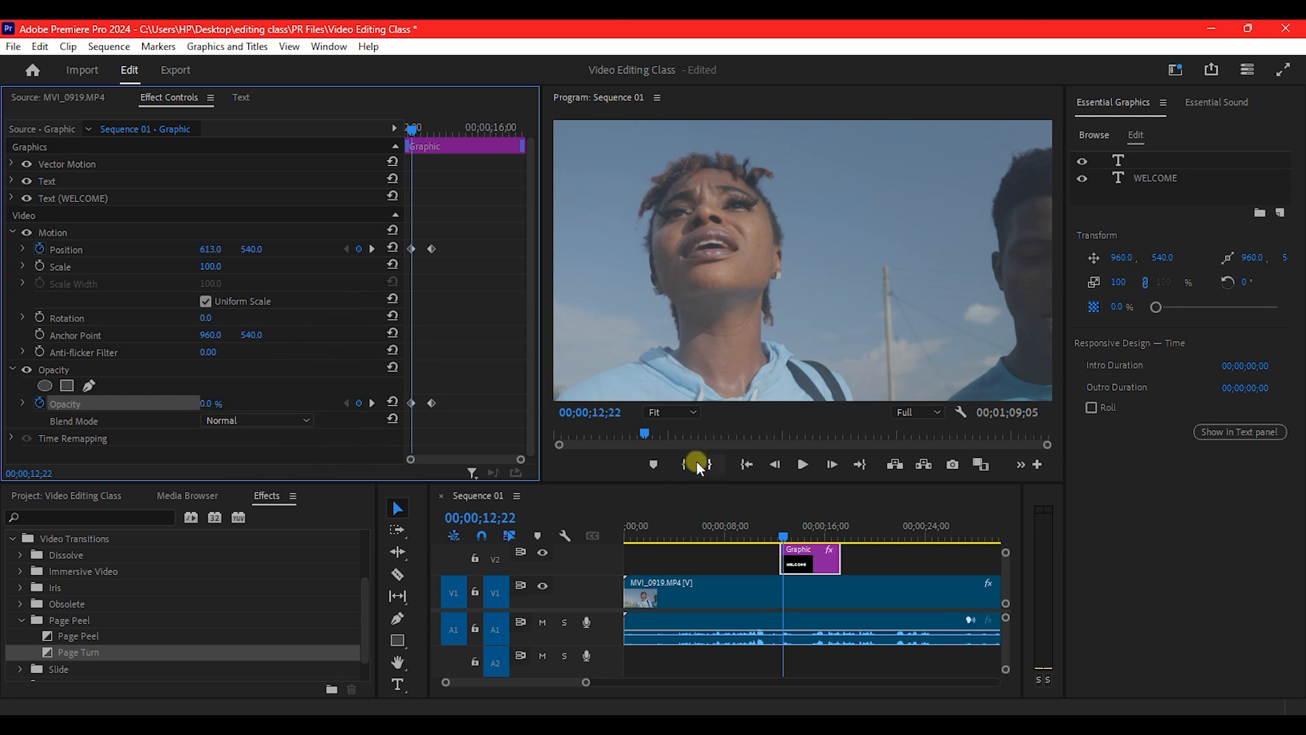
{"action": "left_click", "coordinate": [776, 529]}
{"action": "key", "text": "space"}
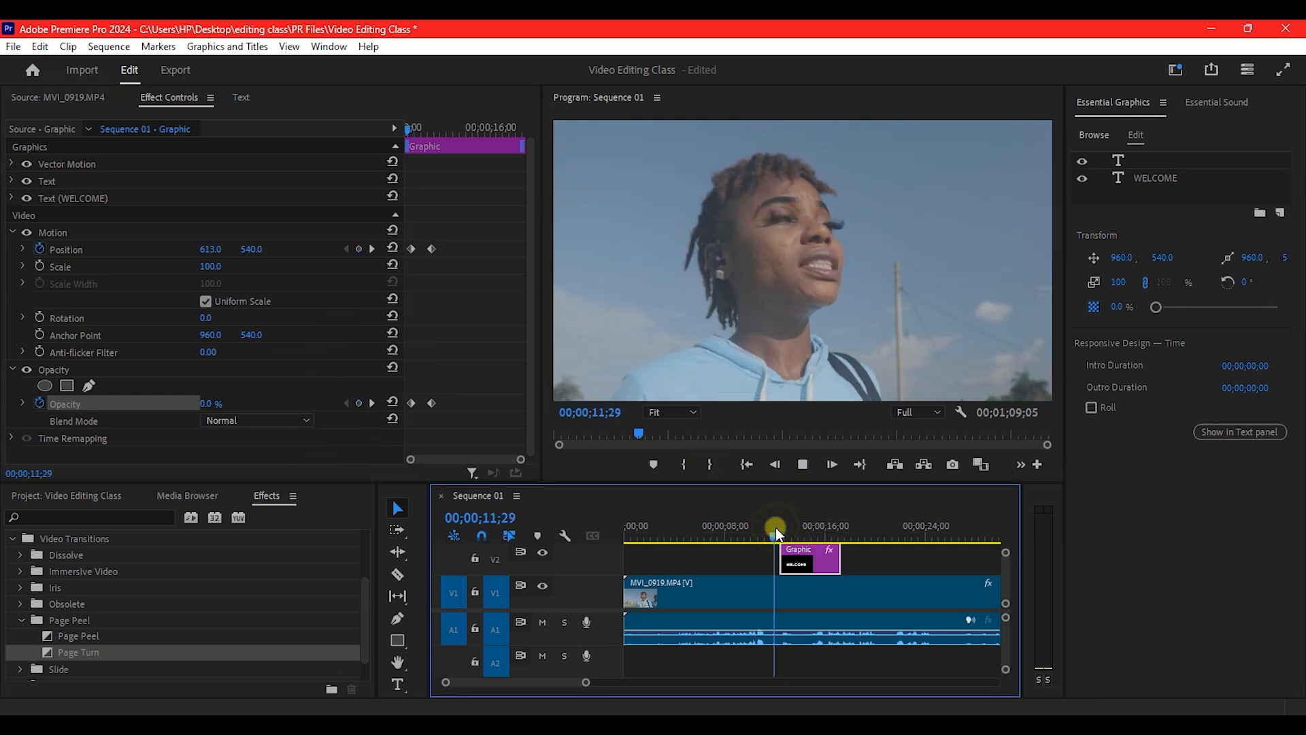
{"action": "key", "text": "space"}
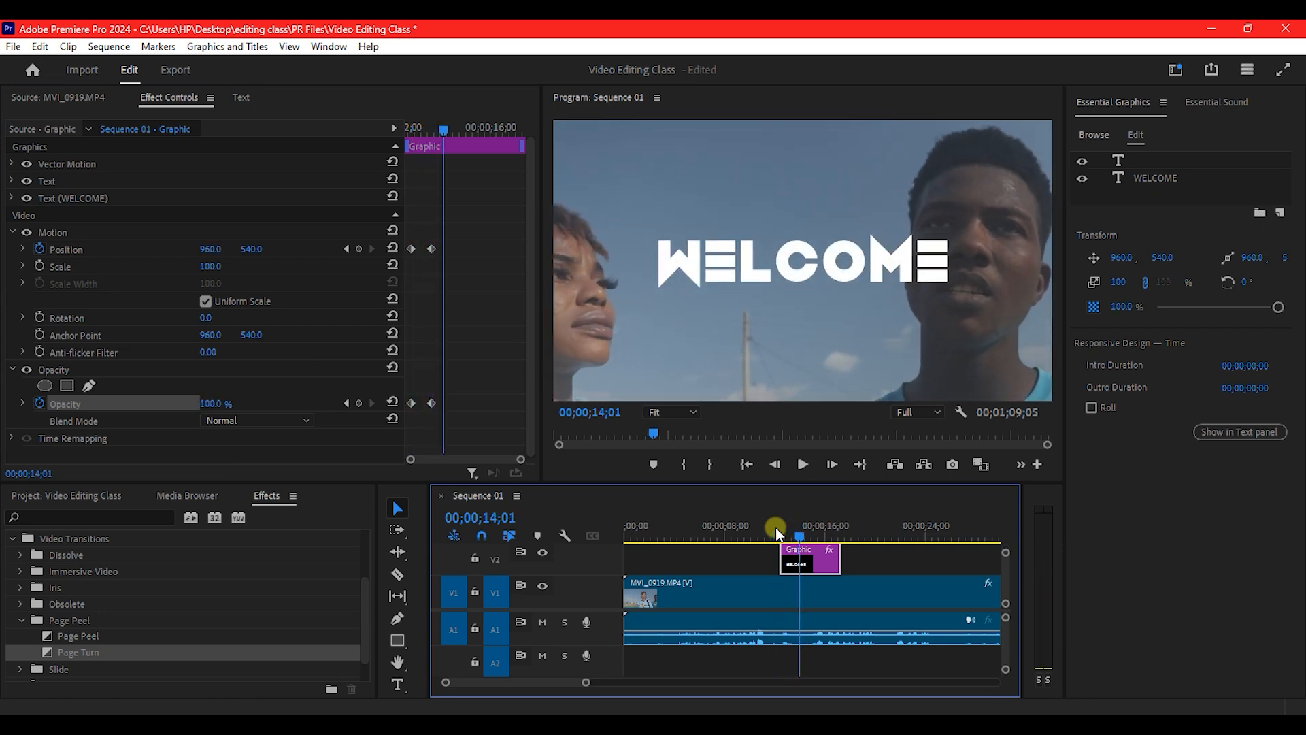